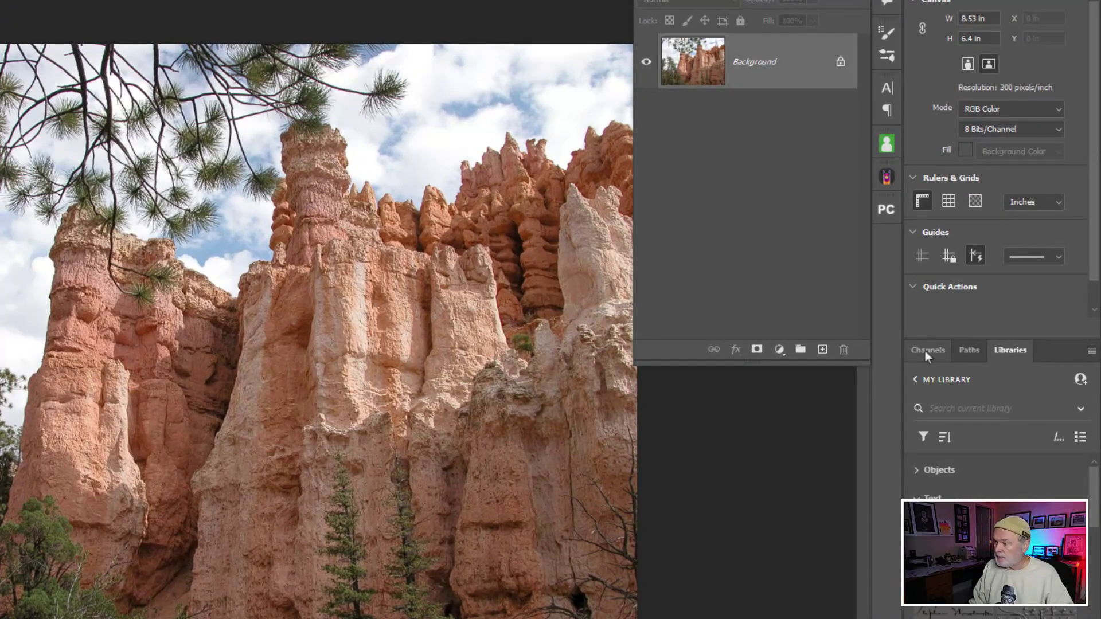
Bring up the Channels panel in place of the Libraries panel.
{"action": "left_click", "coordinate": [926, 351]}
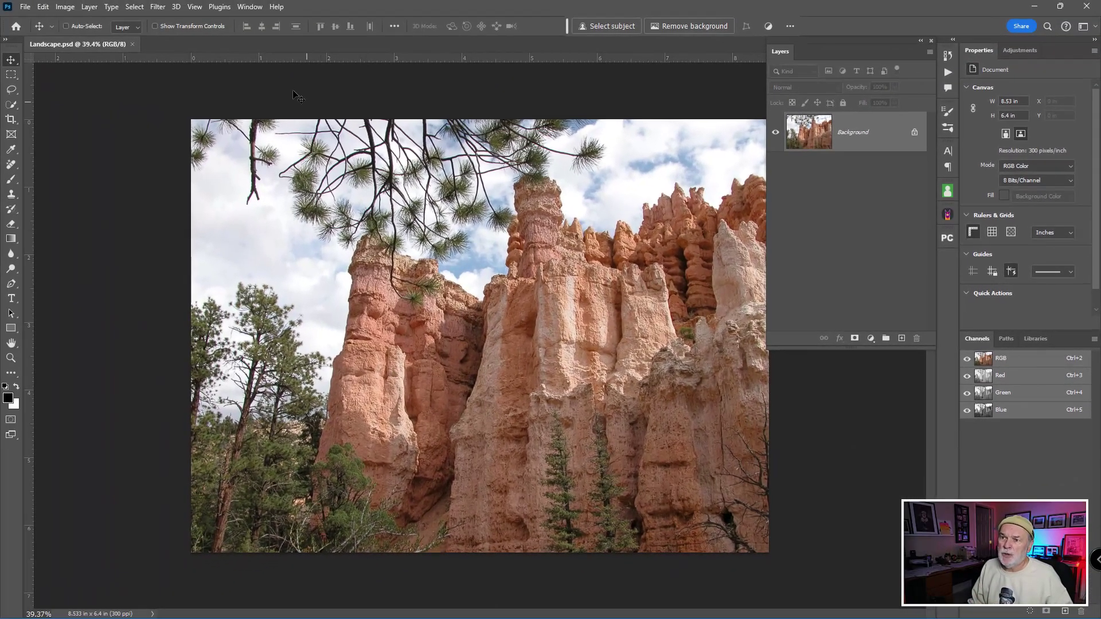
{"action": "left_click", "coordinate": [251, 11]}
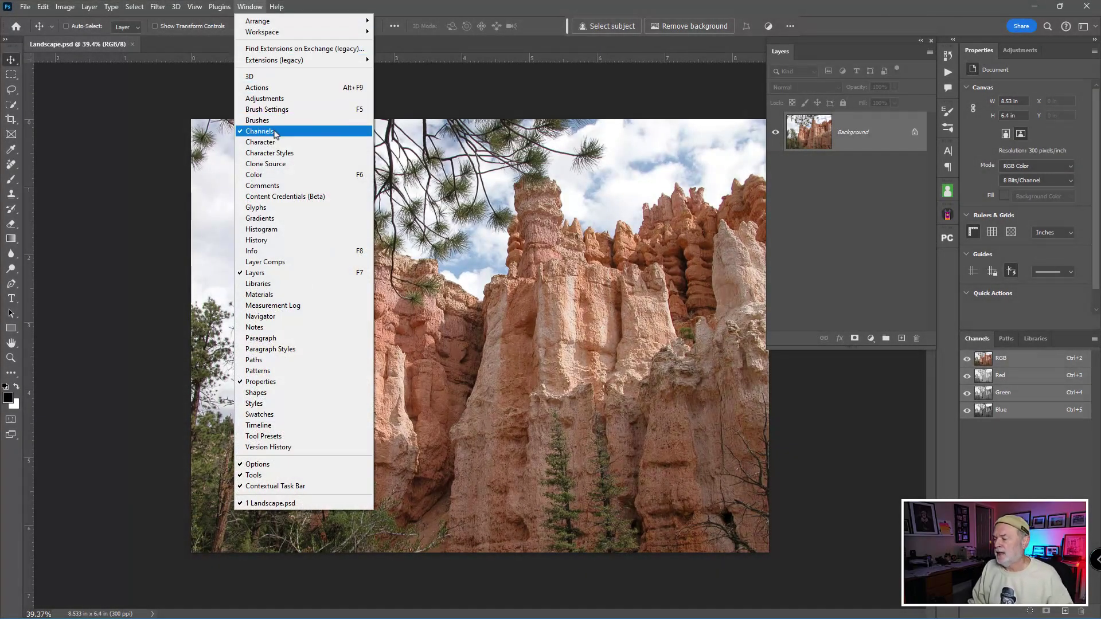
{"action": "left_click", "coordinate": [528, 11]}
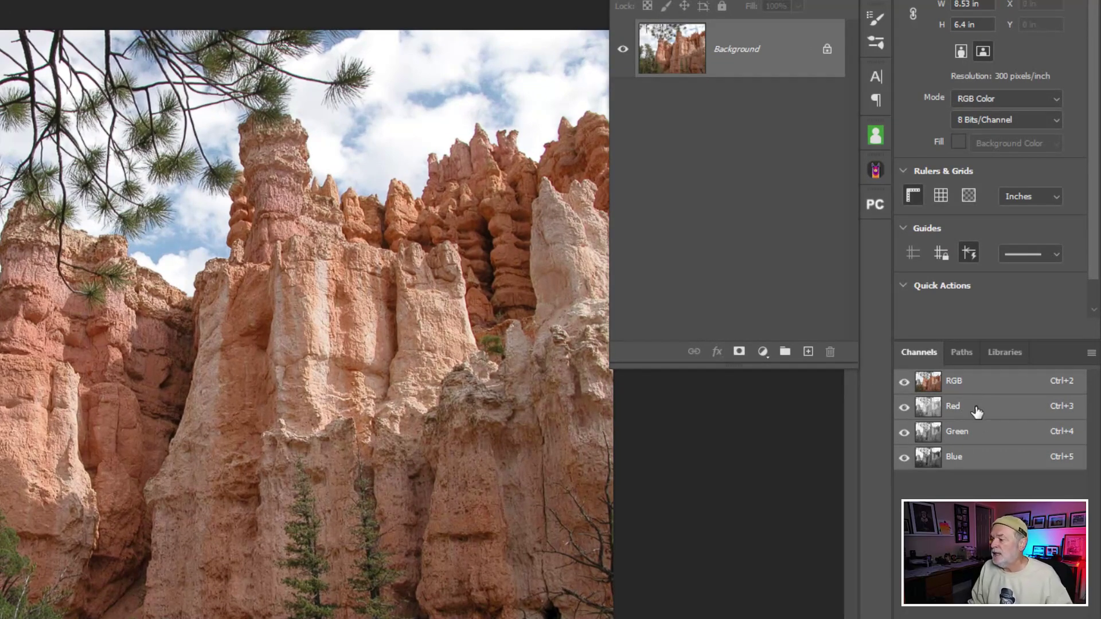
View the Red, Green and Blue channels individually, then the RGB composite.
{"action": "left_click", "coordinate": [977, 412]}
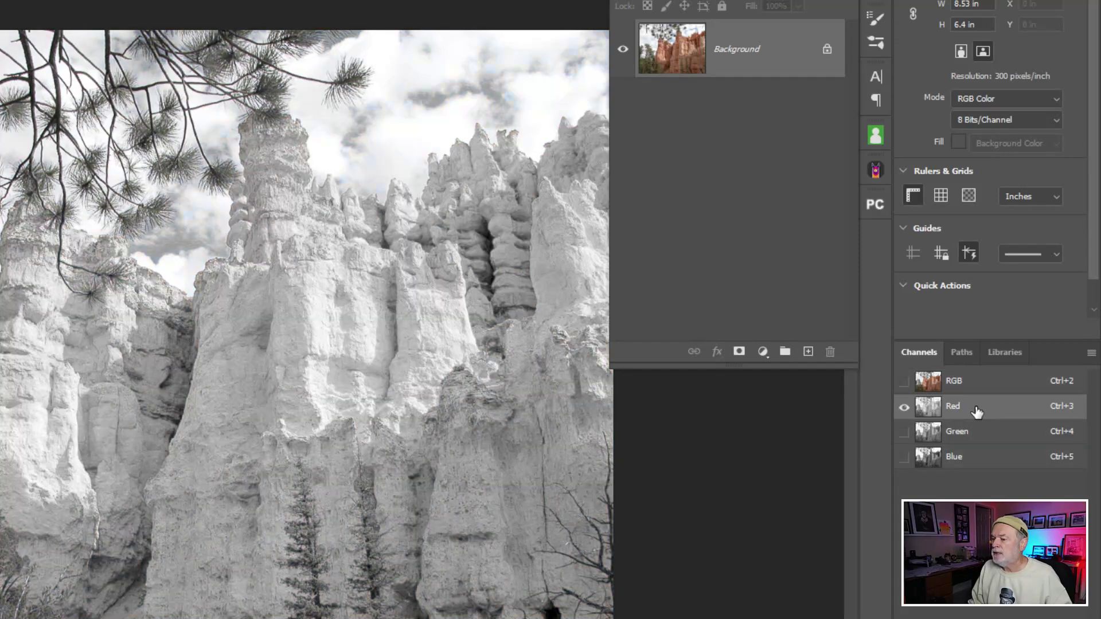
{"action": "left_click", "coordinate": [982, 437]}
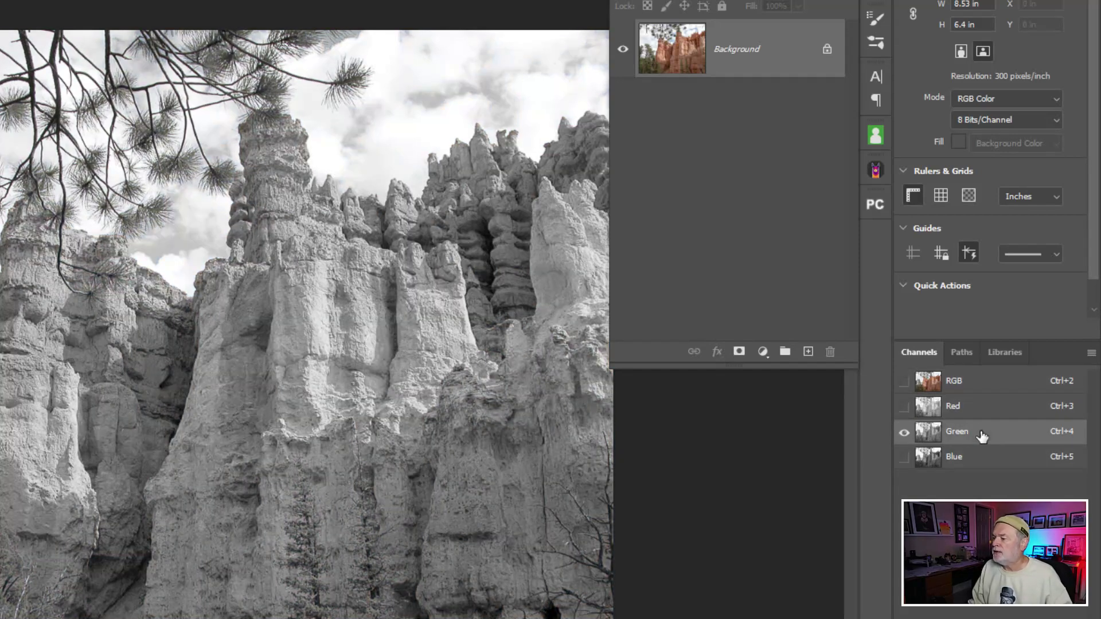
{"action": "left_click", "coordinate": [987, 461]}
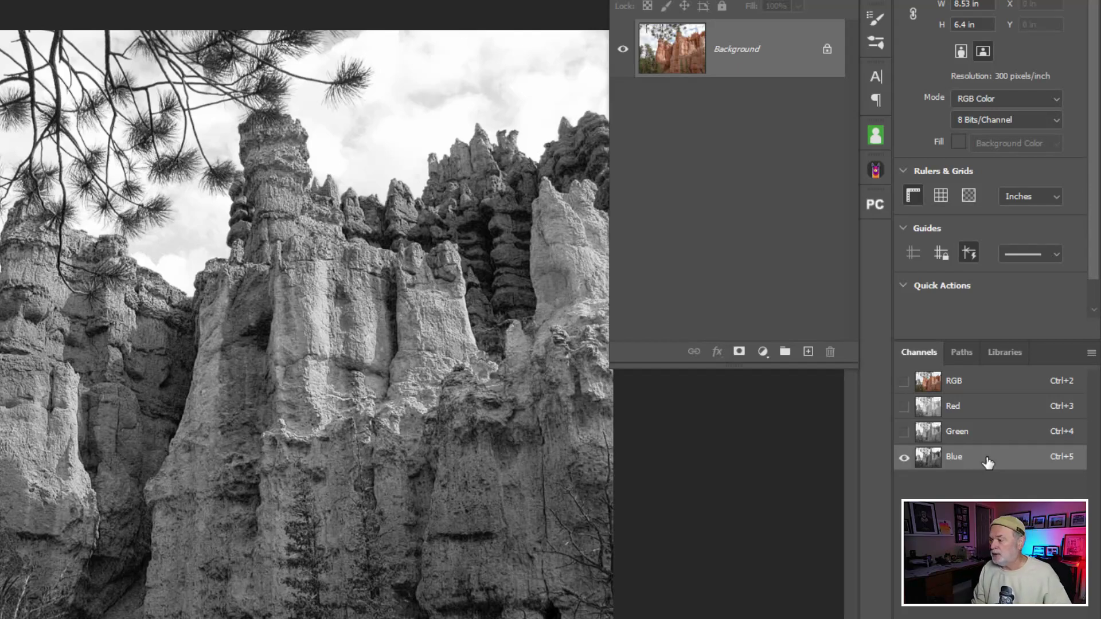
{"action": "left_click", "coordinate": [981, 388]}
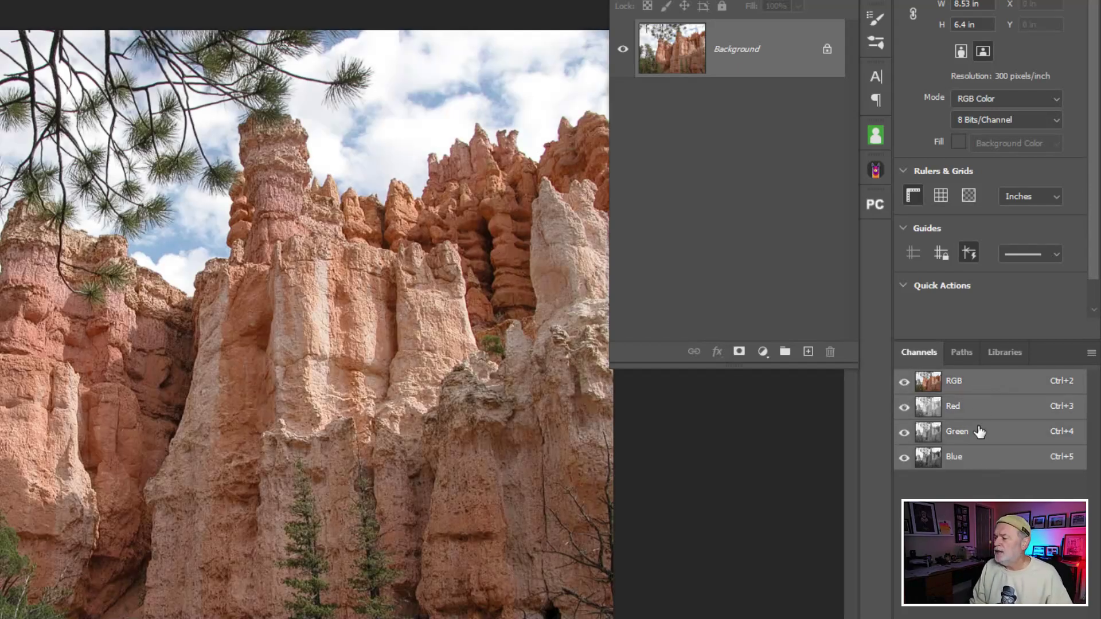
Cycle through Red, Green and Blue twice more, ending on the full-colour RGB composite.
{"action": "left_click", "coordinate": [976, 408]}
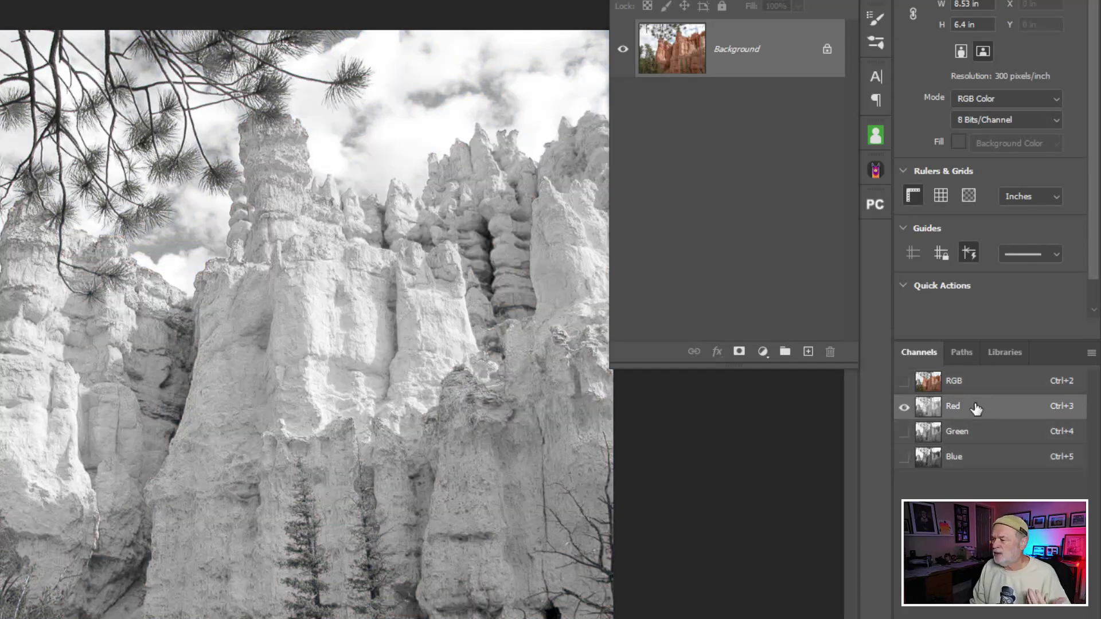
{"action": "left_click", "coordinate": [976, 435]}
{"action": "left_click", "coordinate": [975, 457]}
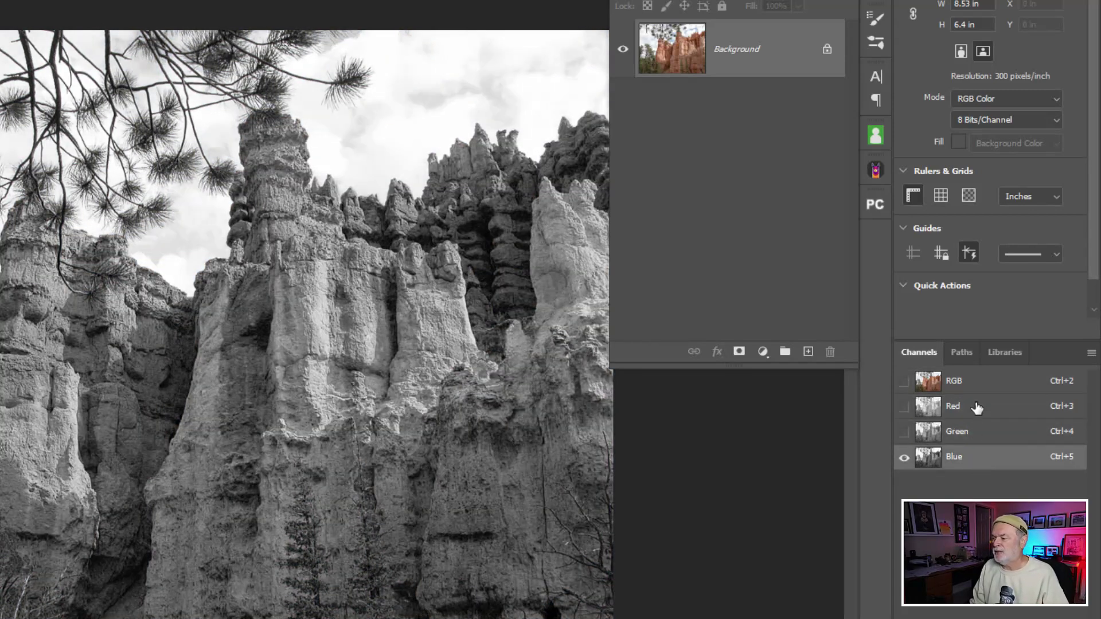
{"action": "left_click", "coordinate": [976, 408]}
{"action": "left_click", "coordinate": [976, 435]}
{"action": "left_click", "coordinate": [978, 458]}
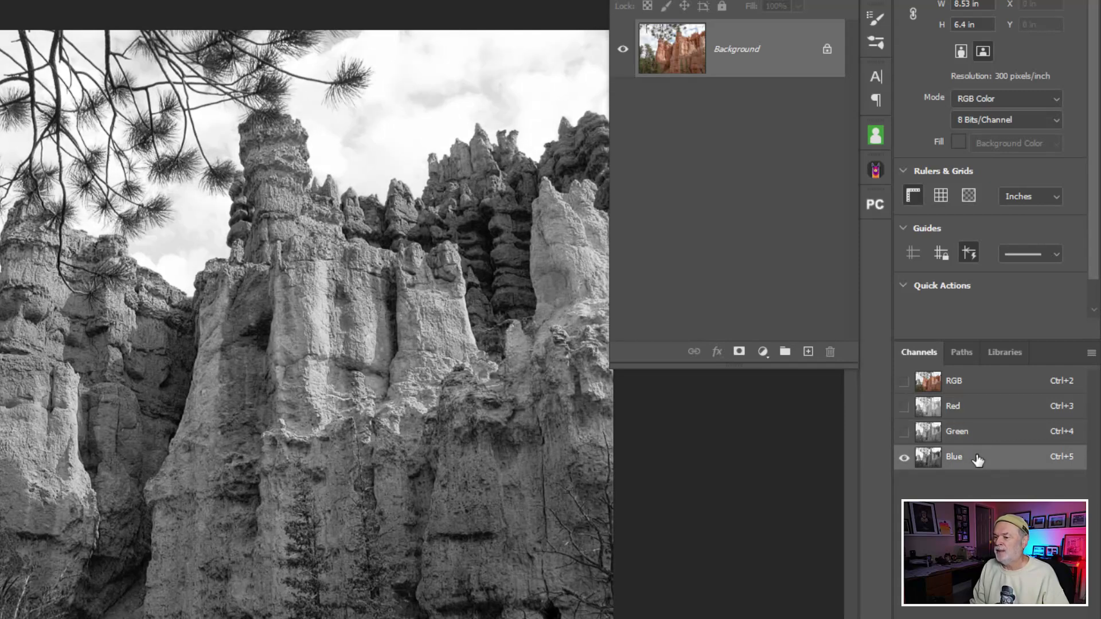
{"action": "left_click", "coordinate": [979, 382]}
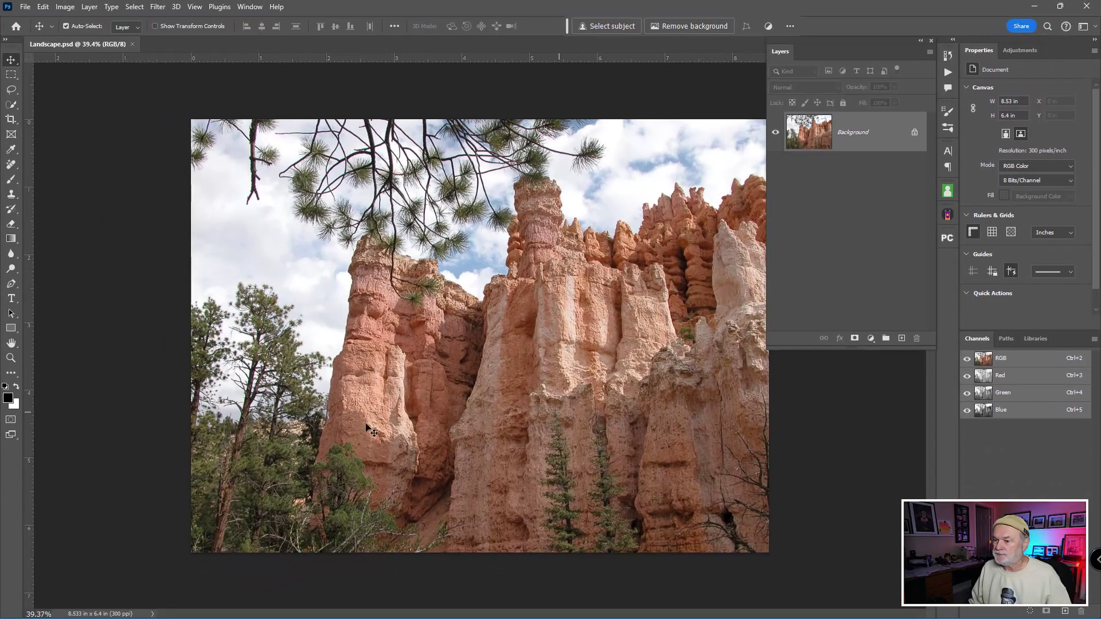
Open Preferences with Ctrl+K on the Interface page to enable Show Channels in Color.
{"action": "key", "text": "i"}
{"action": "key", "text": "ctrl+k"}
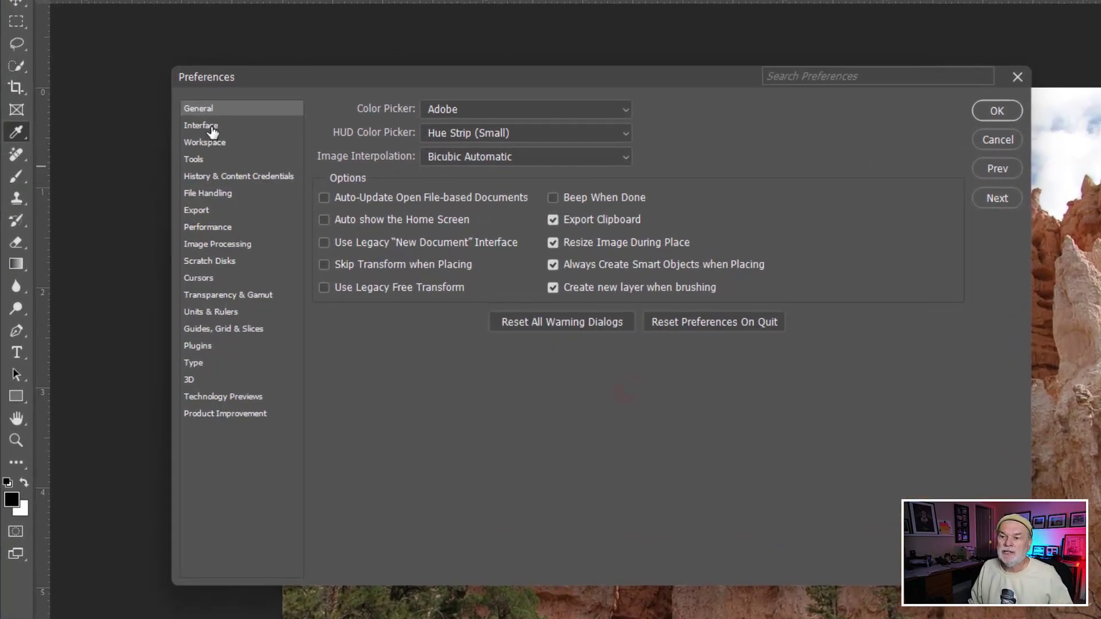
{"action": "left_click", "coordinate": [211, 128]}
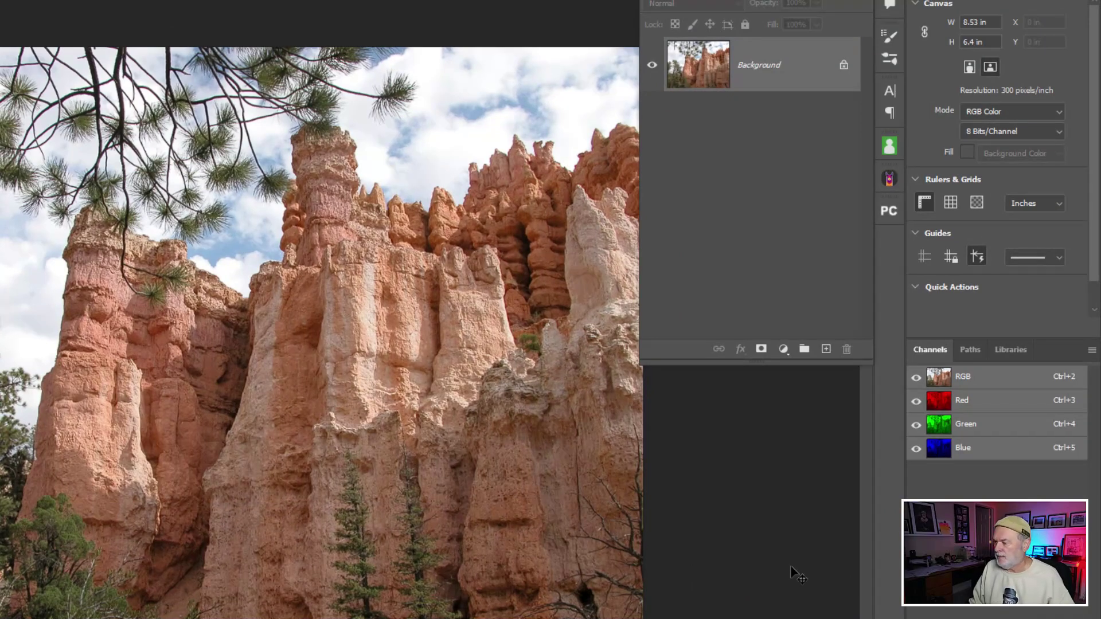
{"action": "left_click", "coordinate": [989, 404]}
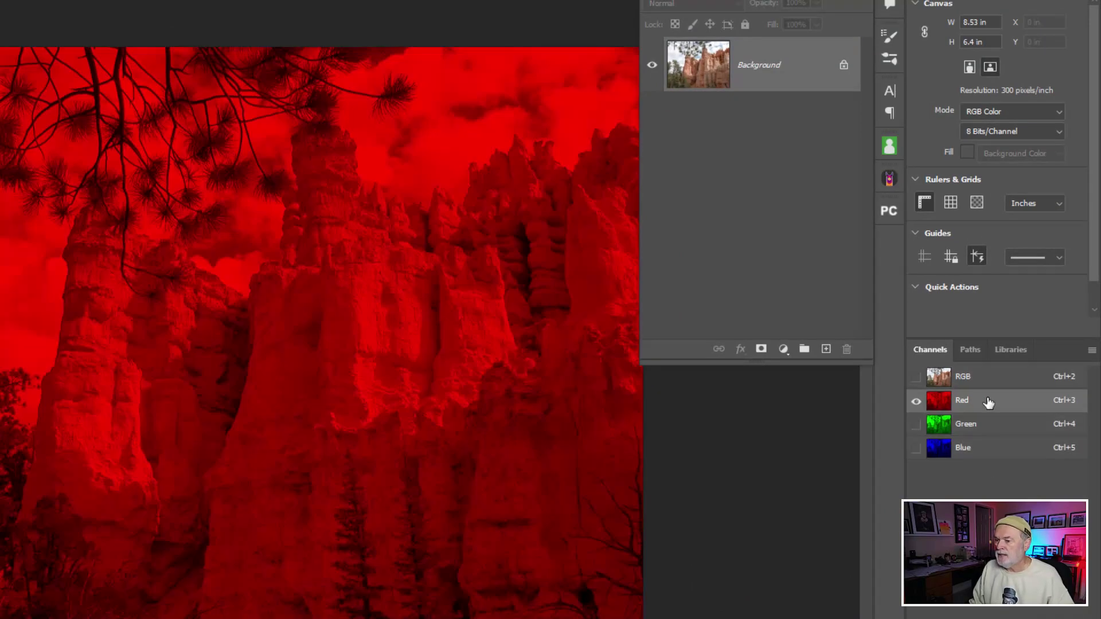
{"action": "left_click", "coordinate": [998, 427]}
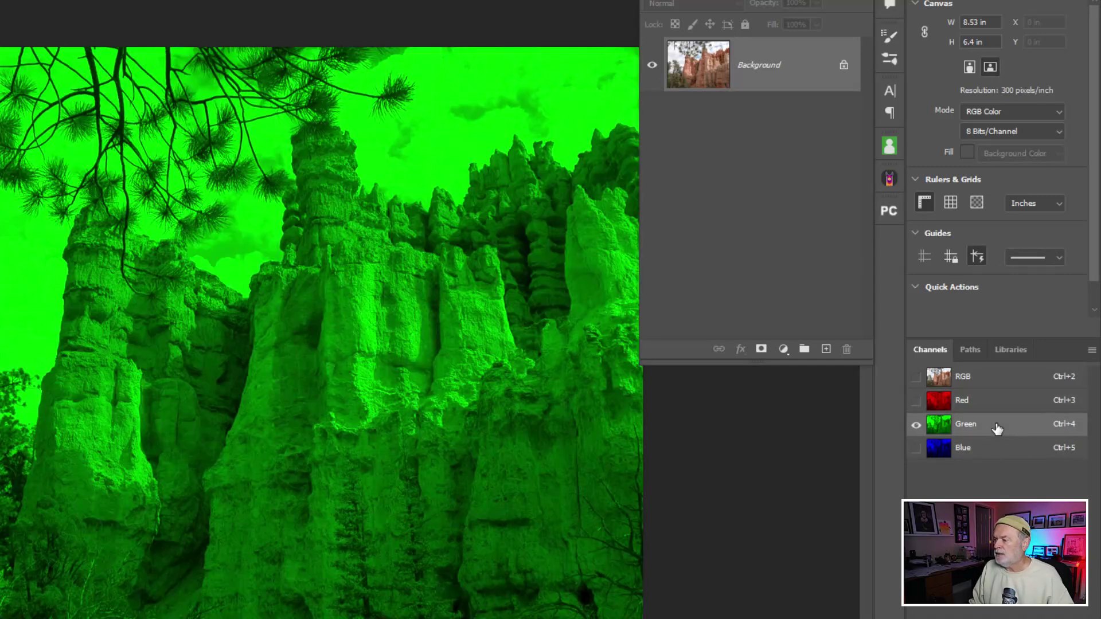
{"action": "left_click", "coordinate": [996, 453]}
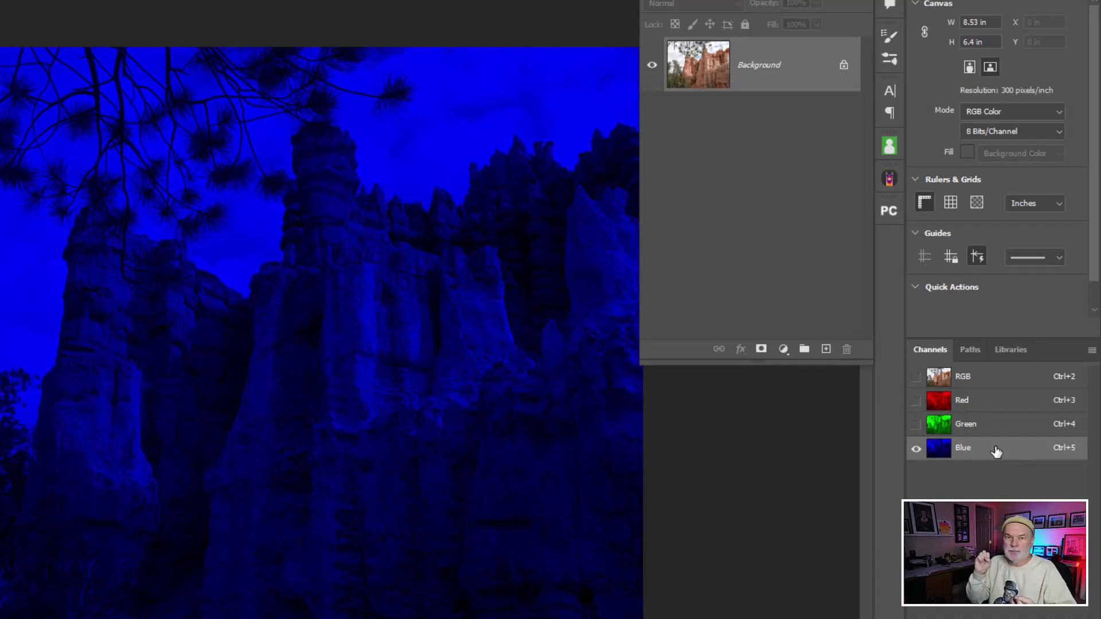
{"action": "left_click", "coordinate": [982, 377]}
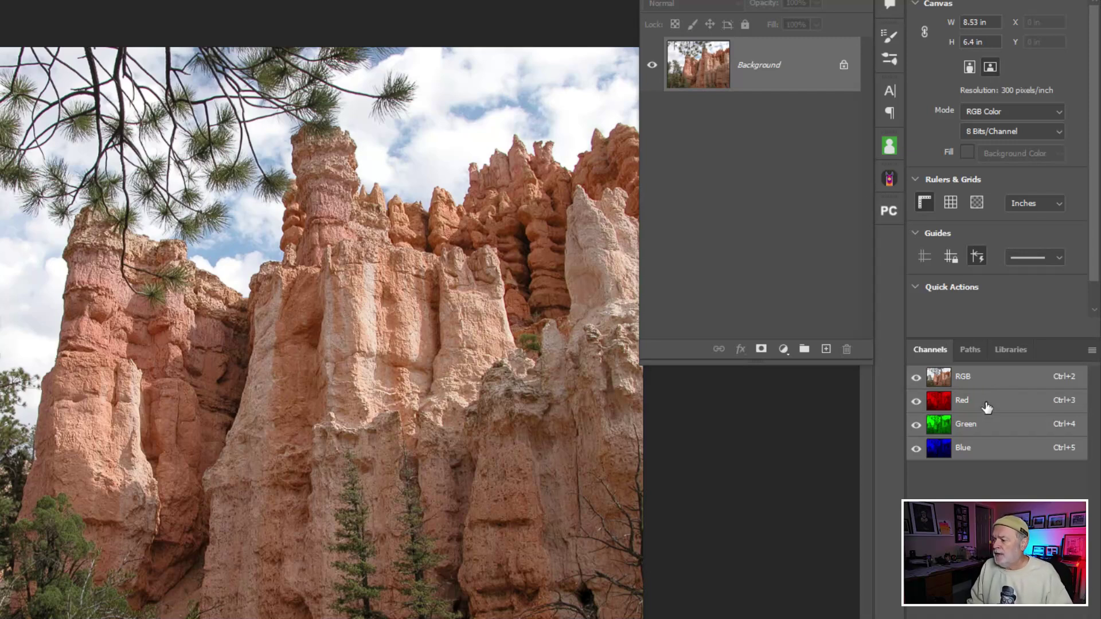
{"action": "left_click", "coordinate": [986, 406]}
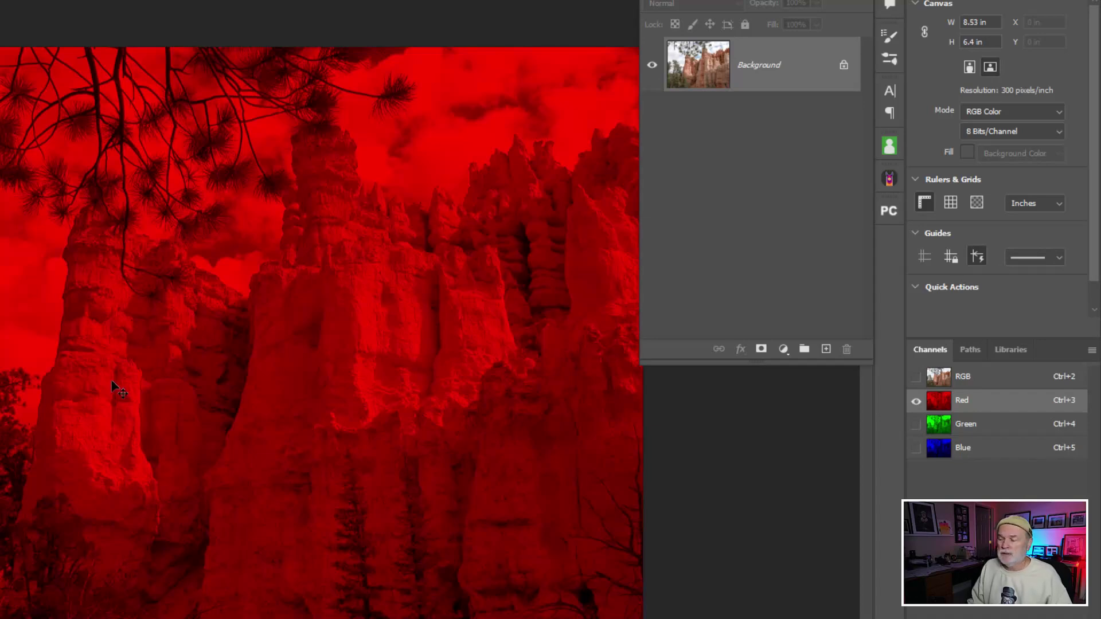
{"action": "left_click", "coordinate": [997, 424]}
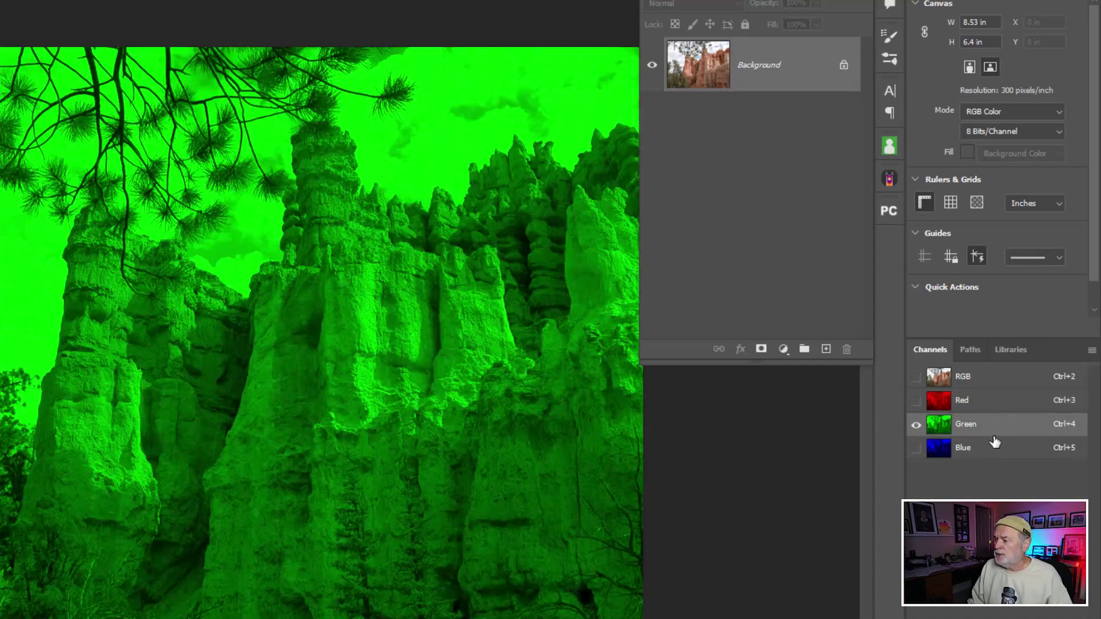
{"action": "left_click", "coordinate": [993, 447]}
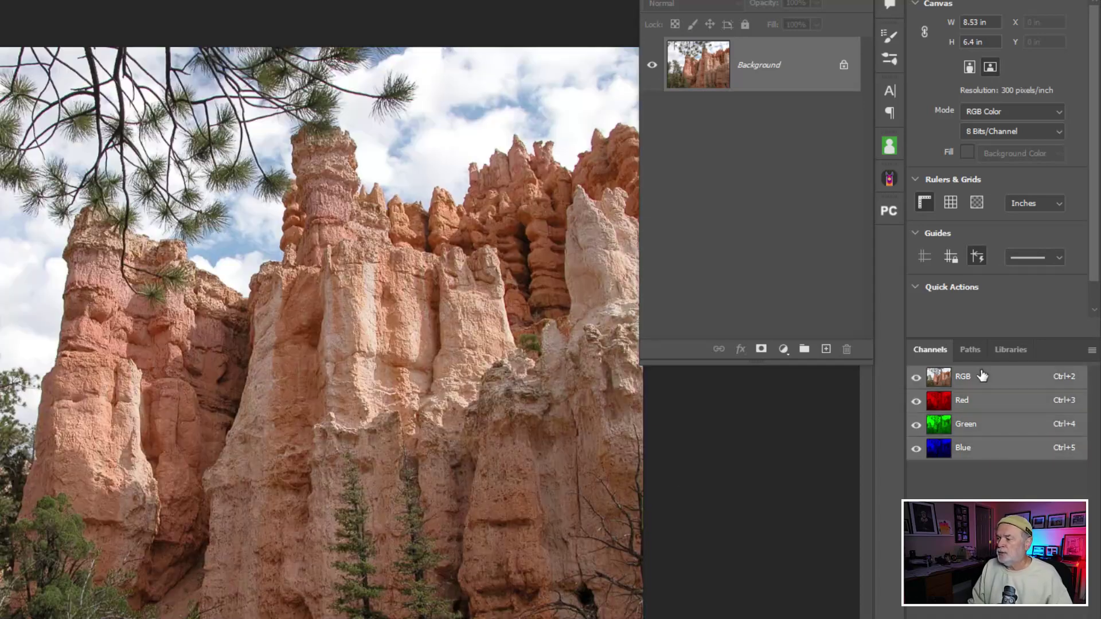
{"action": "left_click", "coordinate": [982, 376]}
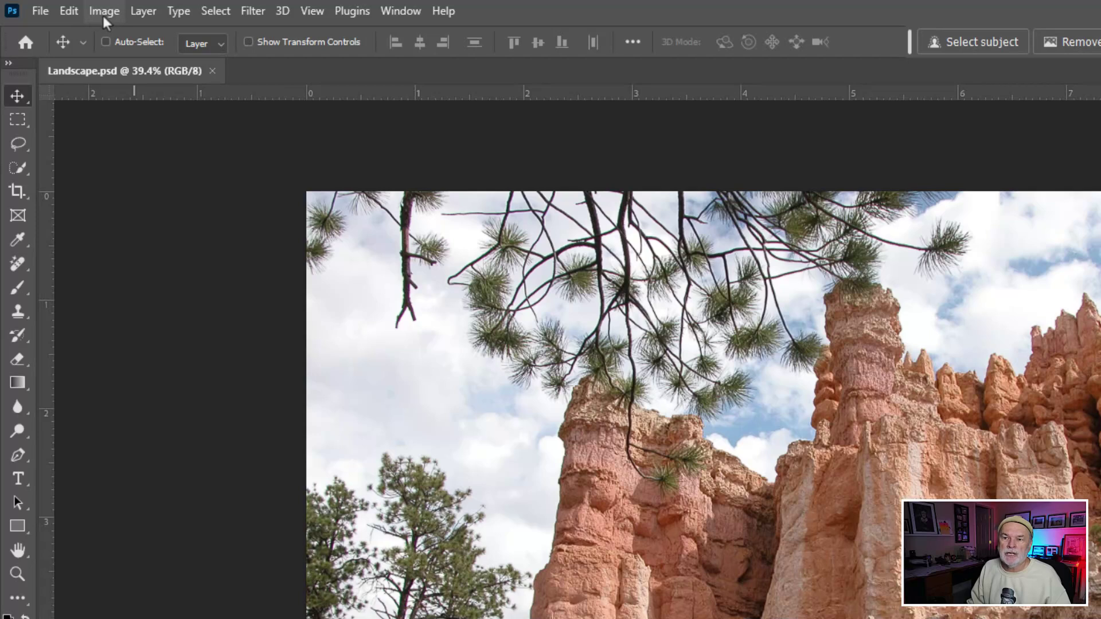
Convert Landscape.psd to Lab Color through Image > Mode.
{"action": "left_click", "coordinate": [104, 13]}
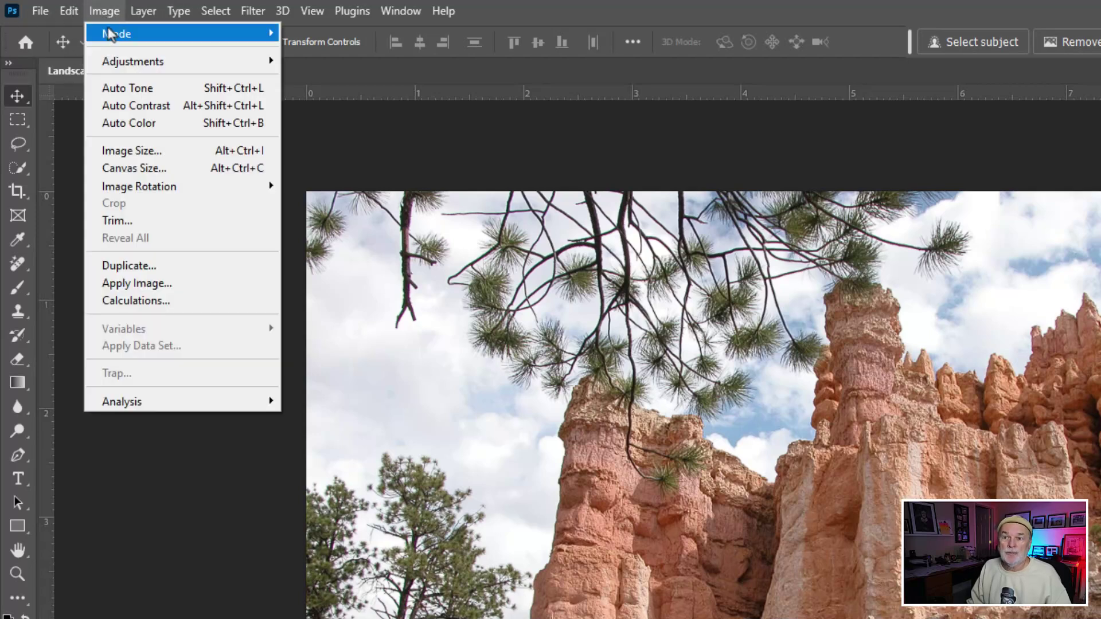
{"action": "mouse_move", "coordinate": [111, 37]}
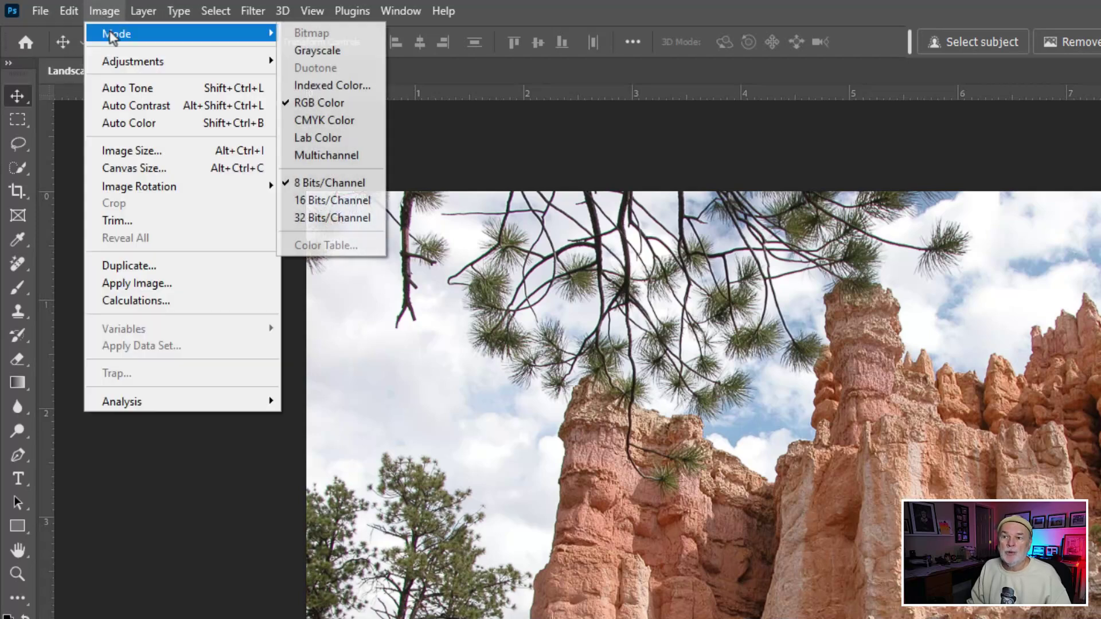
{"action": "left_click", "coordinate": [361, 141]}
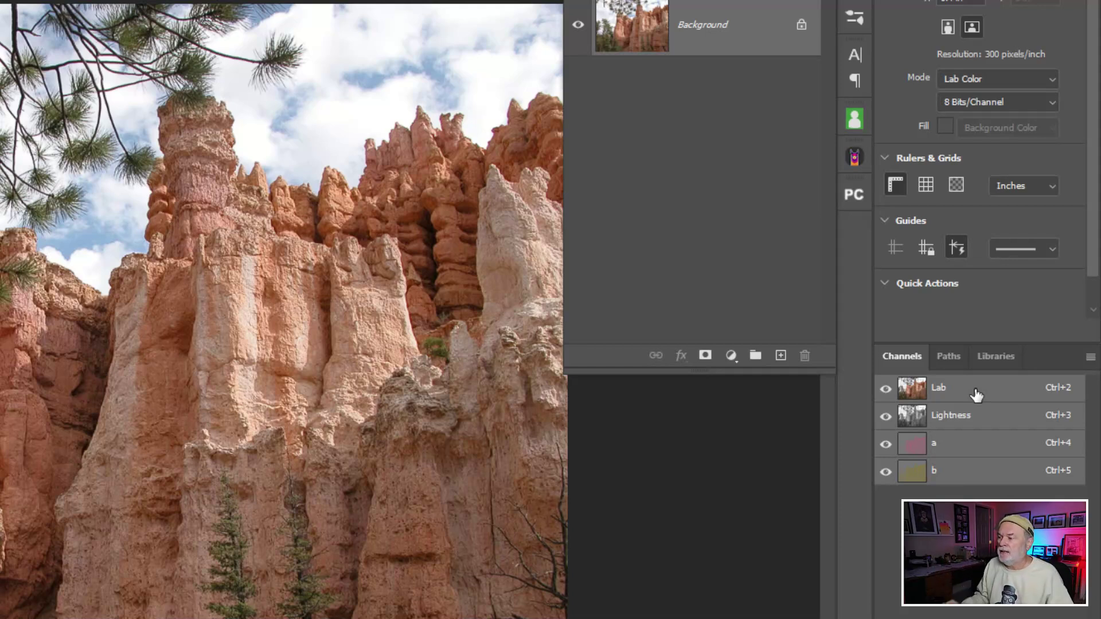
View the Lightness, a and b channels one at a time, then return to the Lab composite.
{"action": "left_click", "coordinate": [209, 377]}
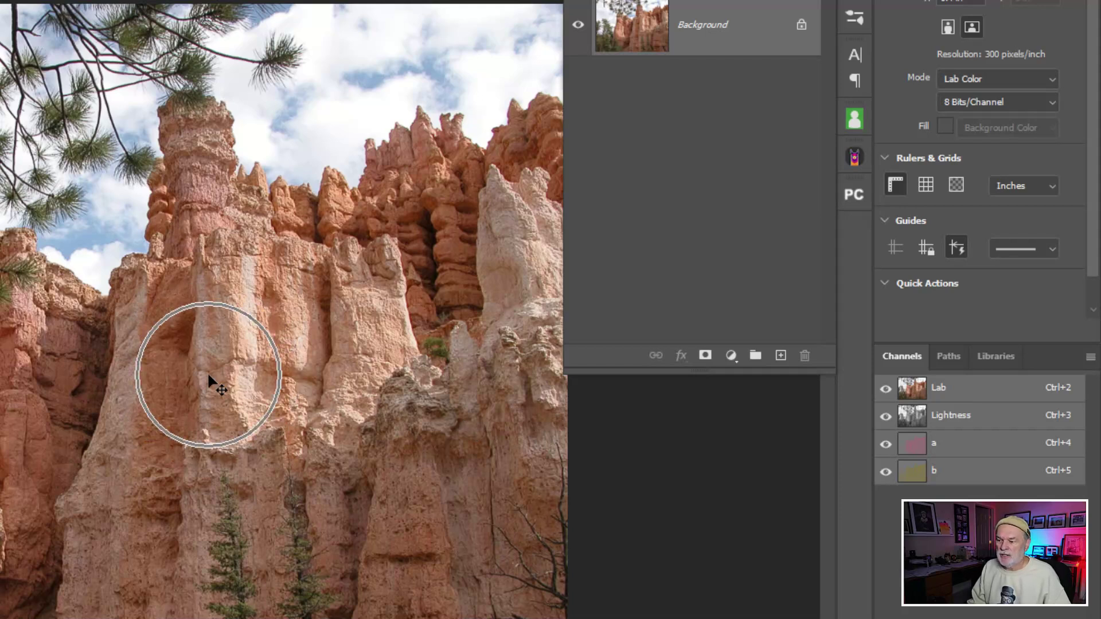
{"action": "left_click", "coordinate": [962, 418]}
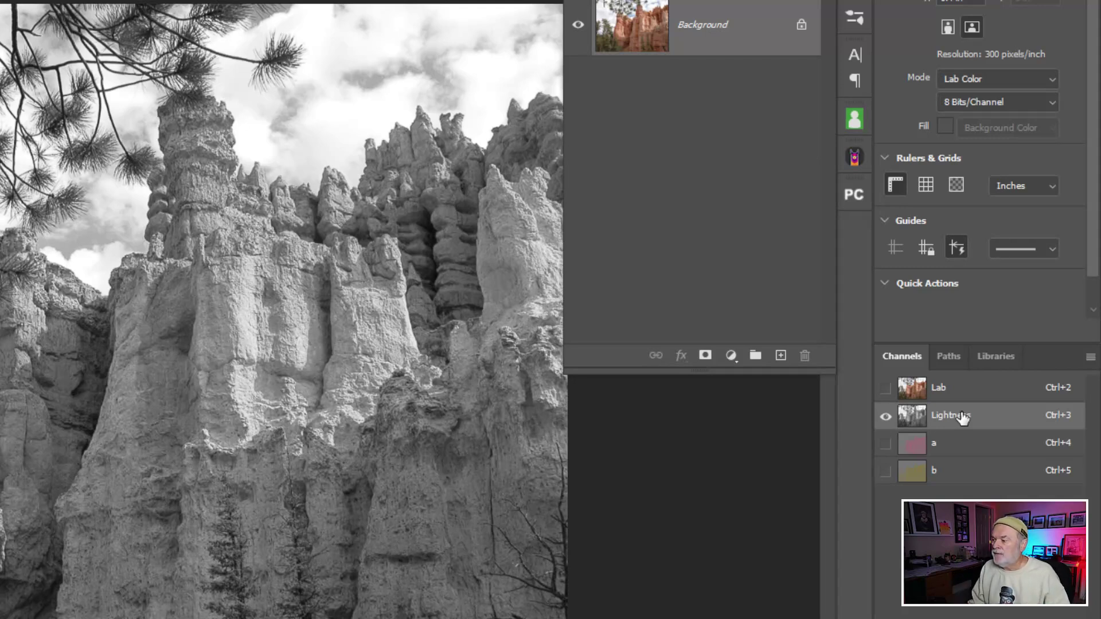
{"action": "left_click", "coordinate": [962, 445]}
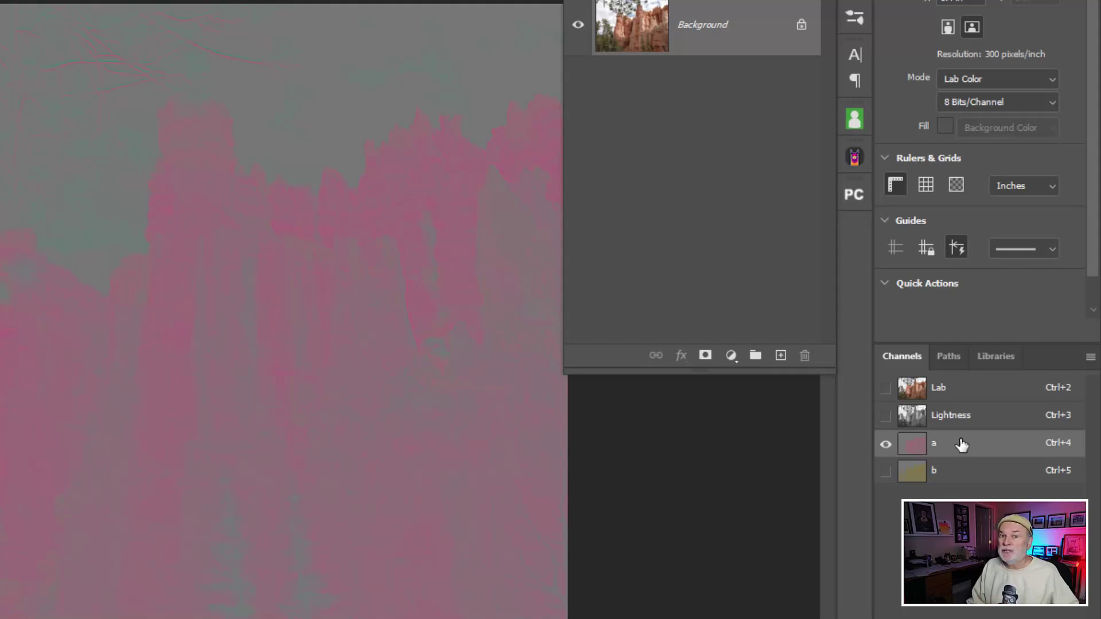
{"action": "left_click", "coordinate": [964, 476]}
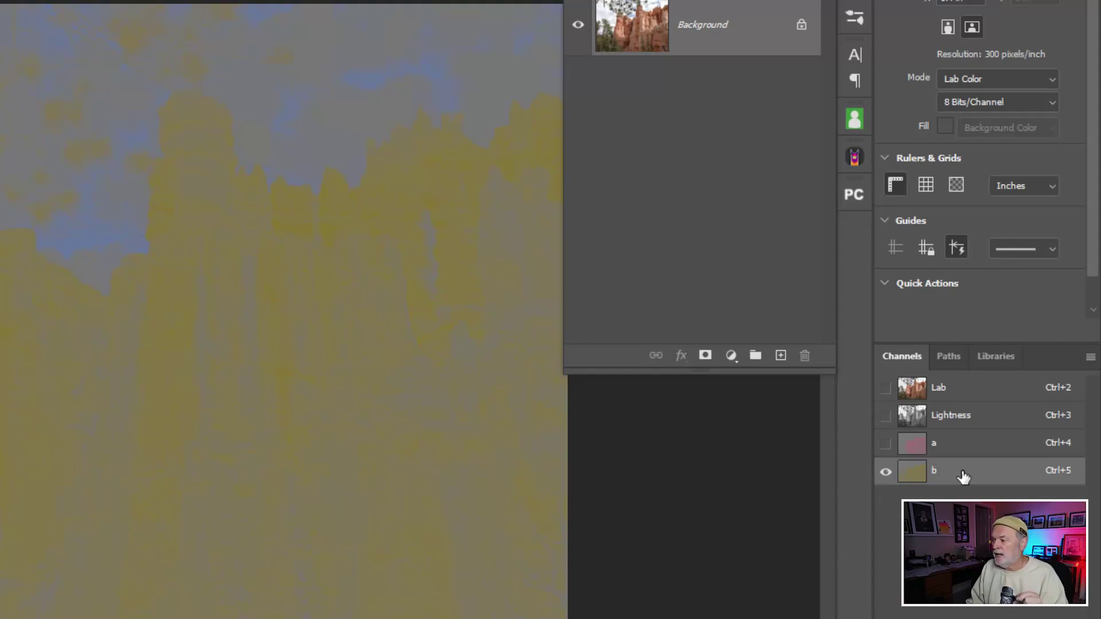
{"action": "left_click", "coordinate": [981, 388]}
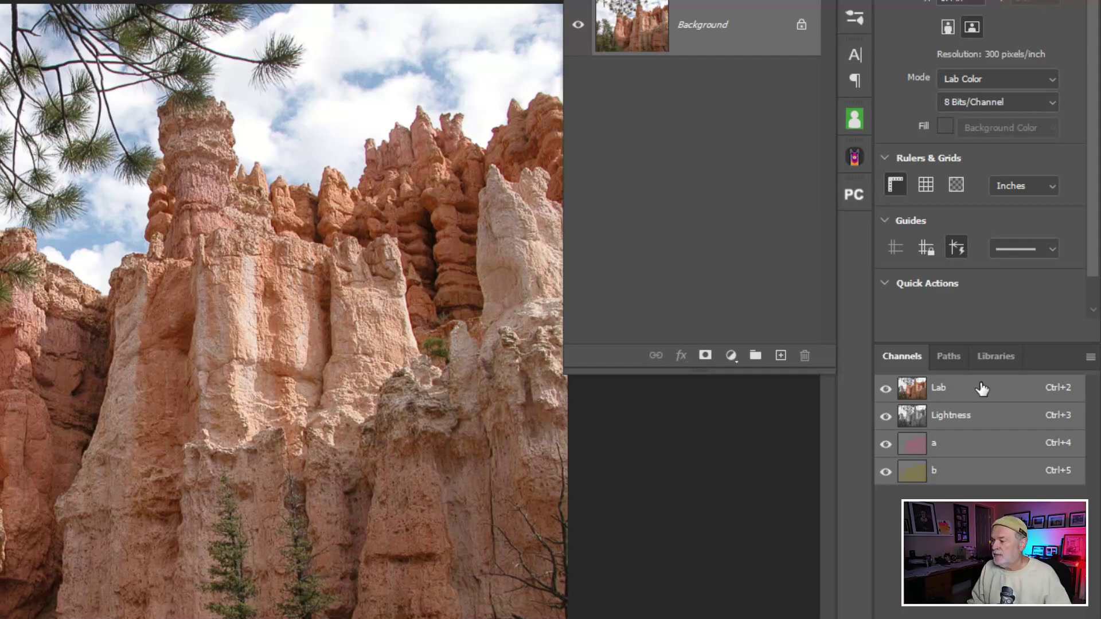
{"action": "left_click", "coordinate": [975, 394]}
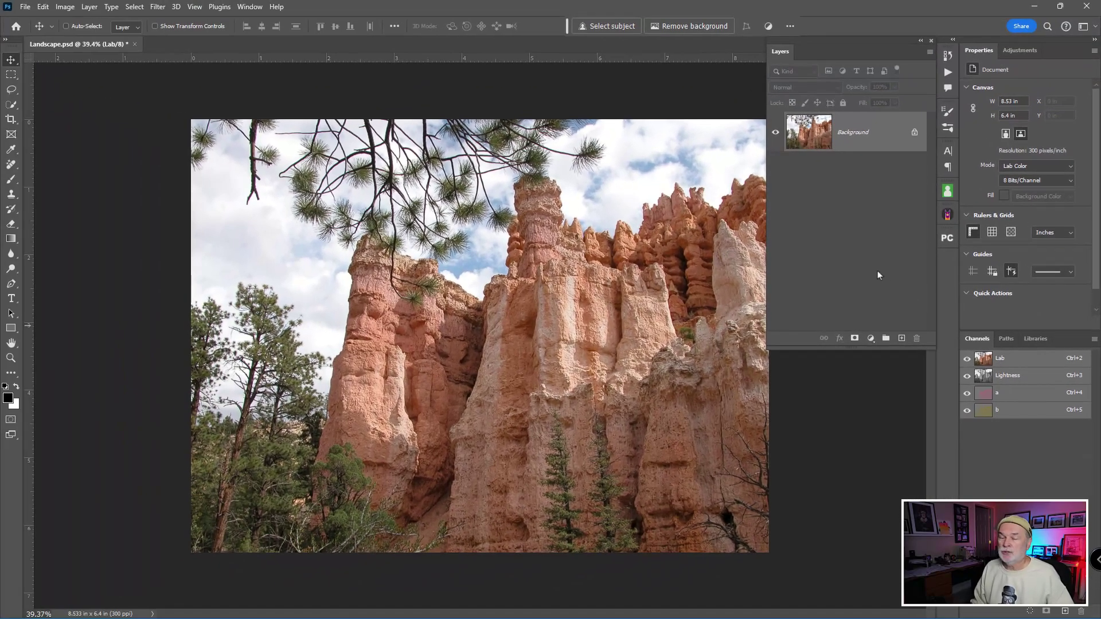
Duplicate the Background into Layer 1 with Ctrl+J and add a Curves adjustment layer above it.
{"action": "key", "text": "ctrl+j"}
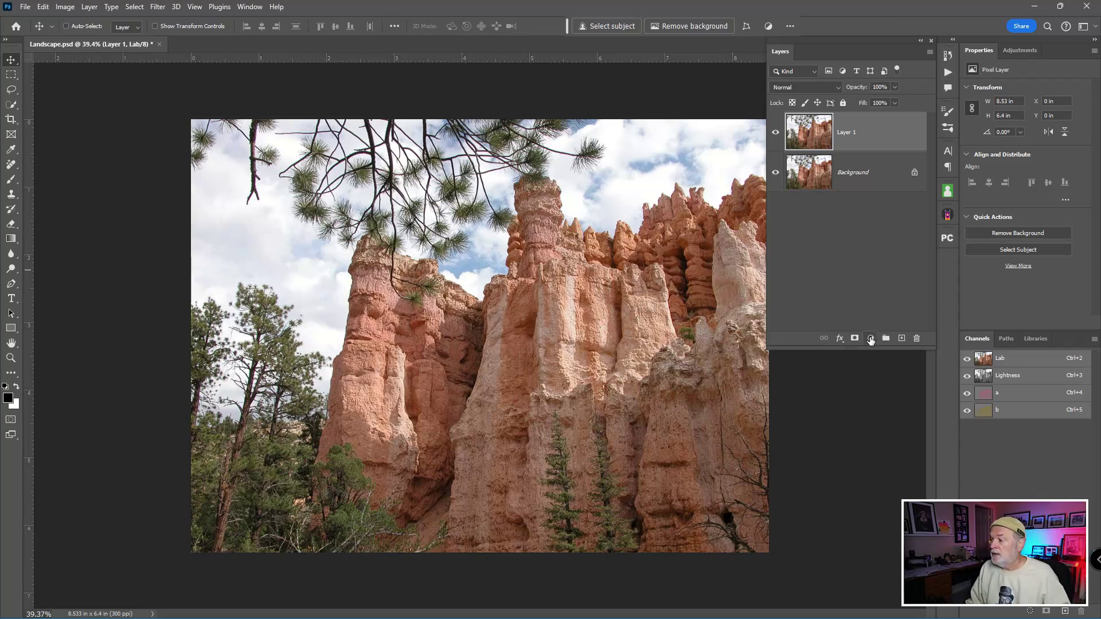
{"action": "left_click", "coordinate": [871, 339]}
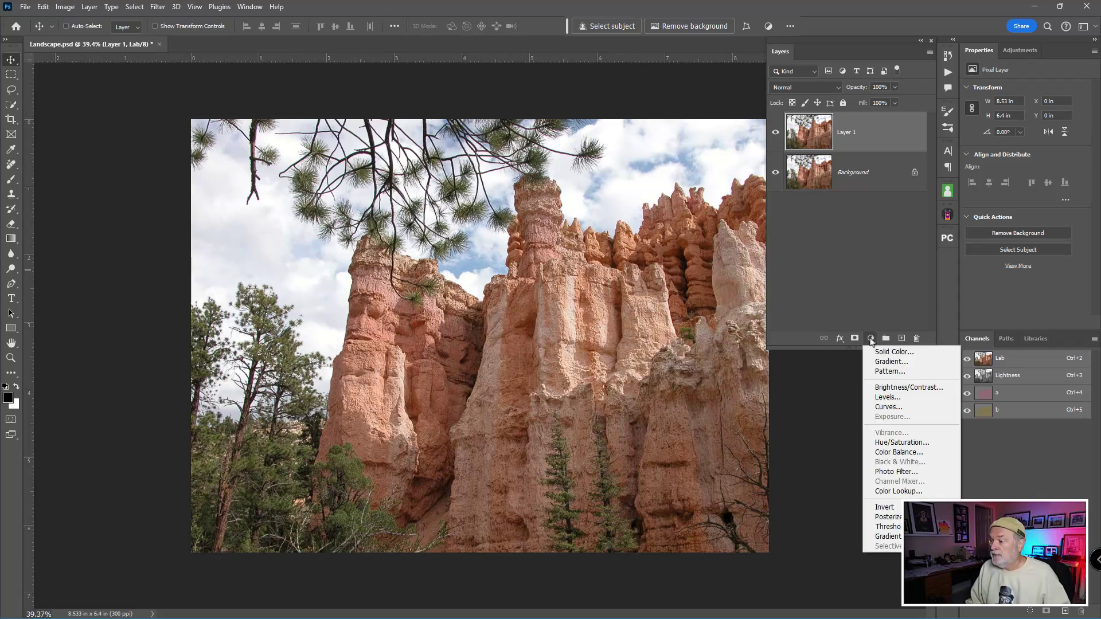
{"action": "left_click", "coordinate": [889, 408]}
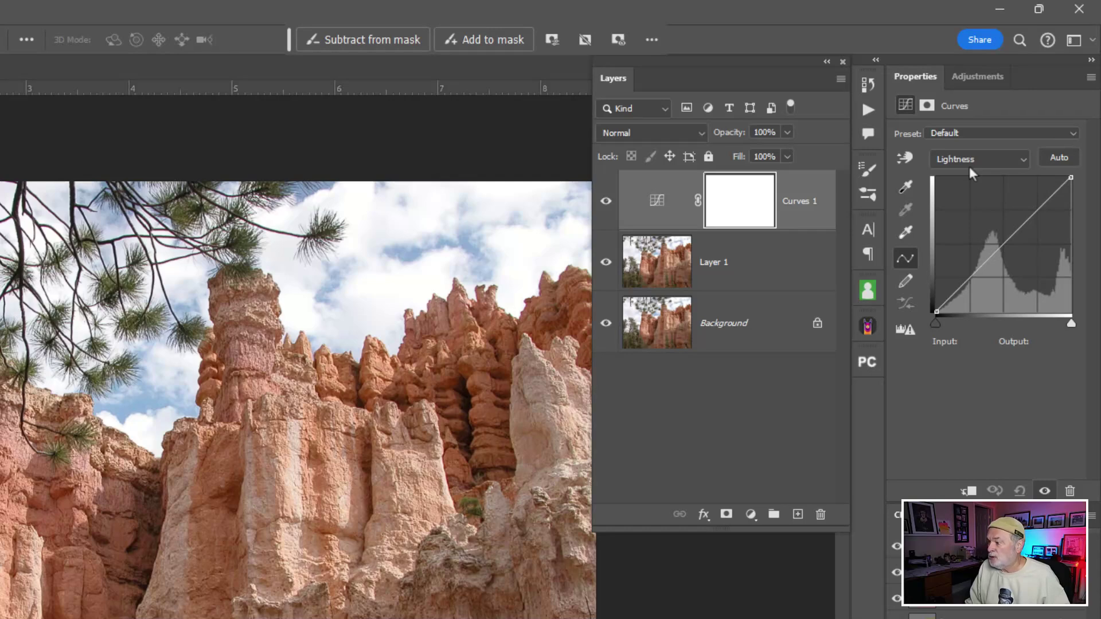
{"action": "left_click", "coordinate": [1001, 245]}
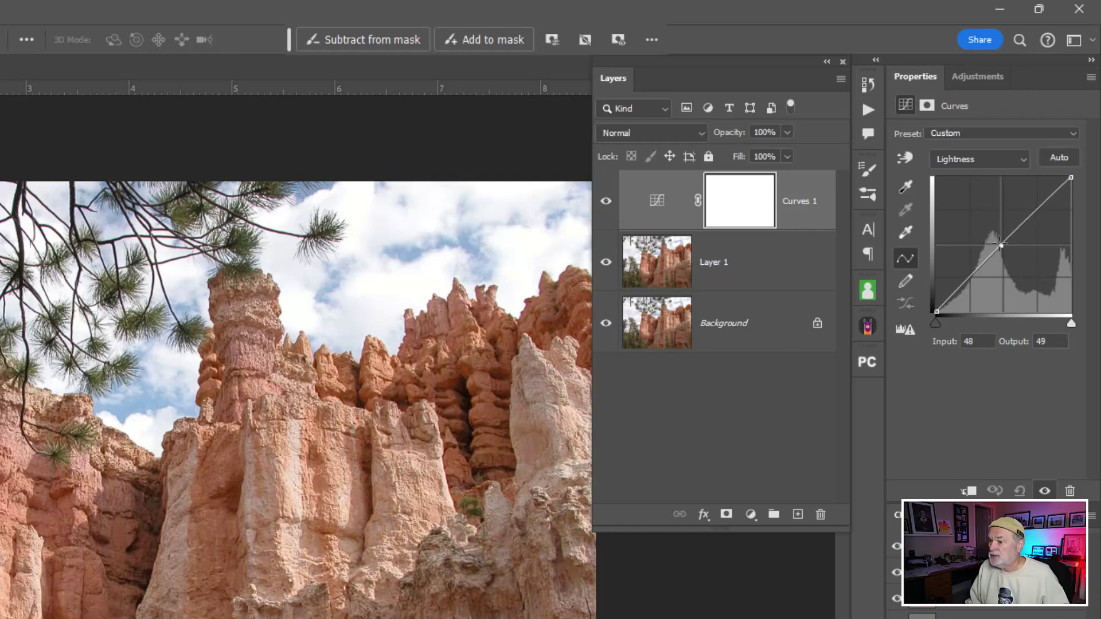
{"action": "mouse_move", "coordinate": [1001, 245]}
{"action": "left_mouse_down"}
{"action": "mouse_move", "coordinate": [993, 236]}
{"action": "mouse_move", "coordinate": [1016, 257]}
{"action": "mouse_move", "coordinate": [1003, 243]}
{"action": "left_mouse_up"}
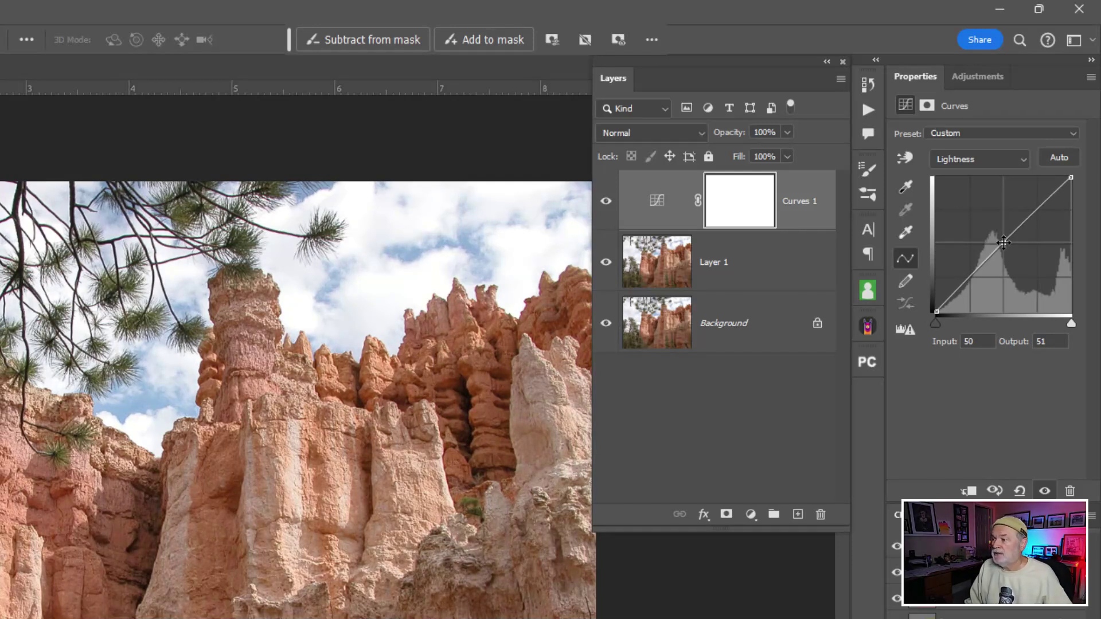
{"action": "left_click_drag", "start_coordinate": [1004, 242], "coordinate": [918, 212]}
{"action": "left_click", "coordinate": [1009, 161]}
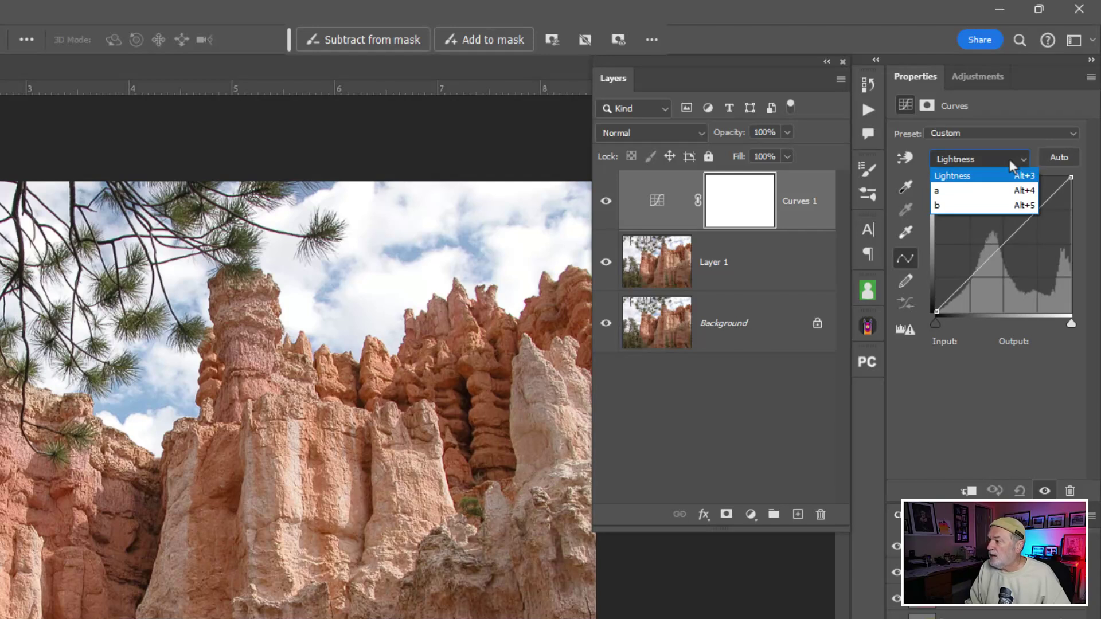
{"action": "left_click", "coordinate": [992, 198]}
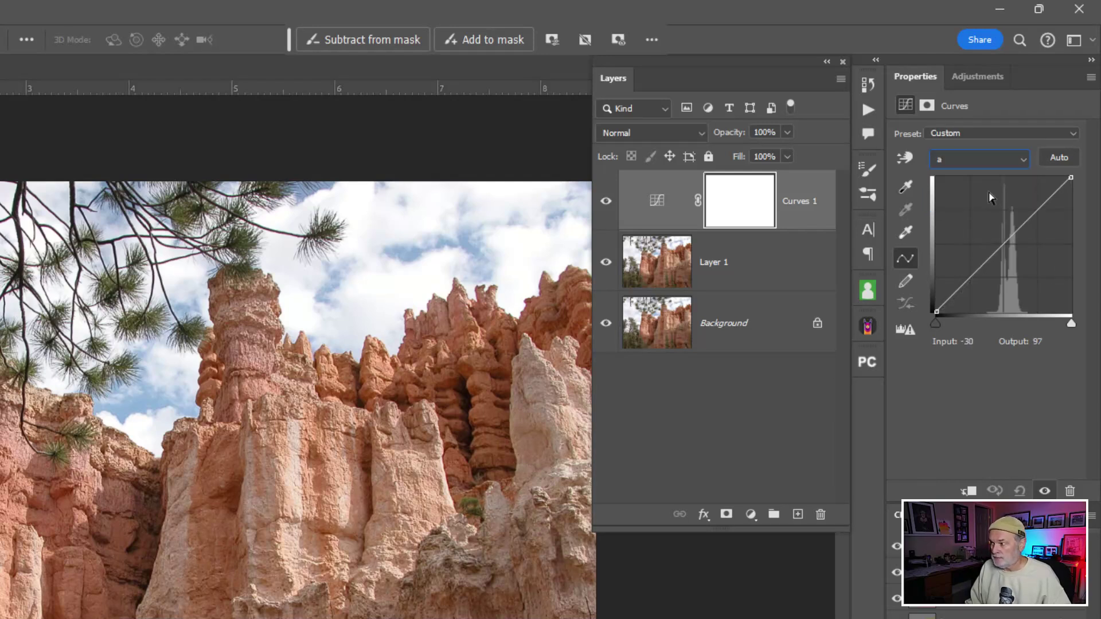
{"action": "left_click", "coordinate": [1004, 244]}
{"action": "left_click_drag", "start_coordinate": [1004, 244], "coordinate": [998, 233]}
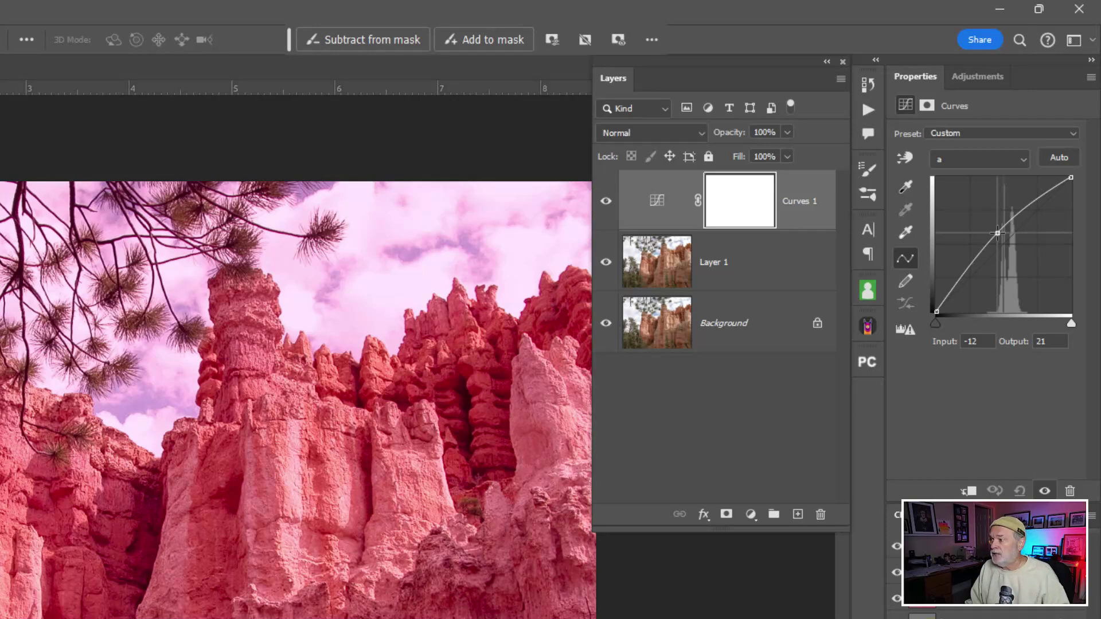
{"action": "left_click_drag", "start_coordinate": [998, 233], "coordinate": [1013, 253]}
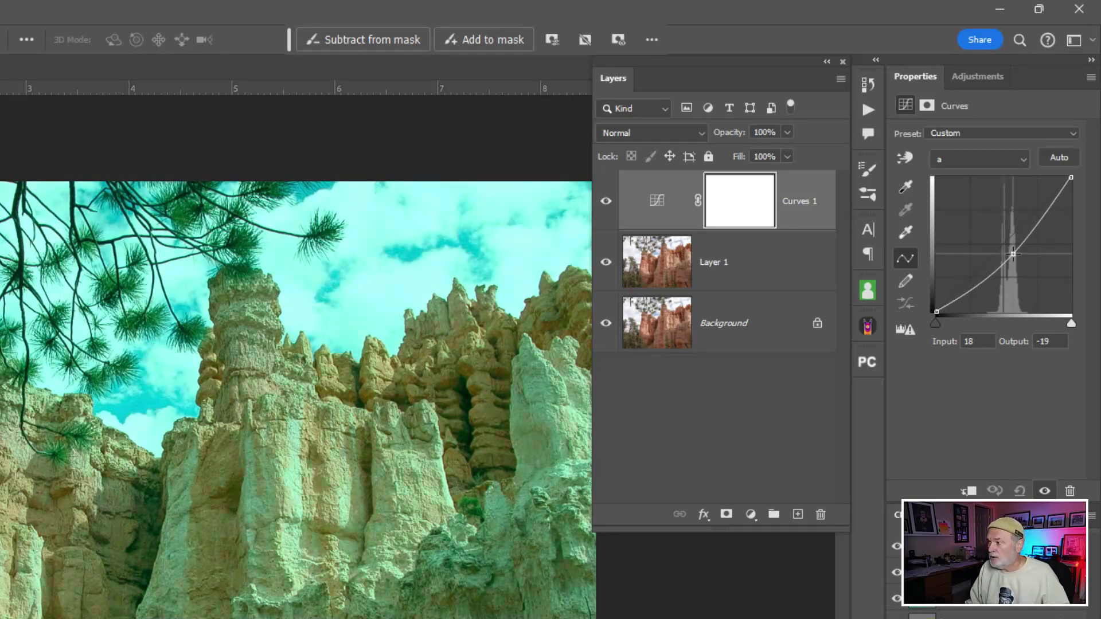
{"action": "left_click_drag", "start_coordinate": [1013, 254], "coordinate": [843, 218]}
{"action": "left_click", "coordinate": [1003, 161]}
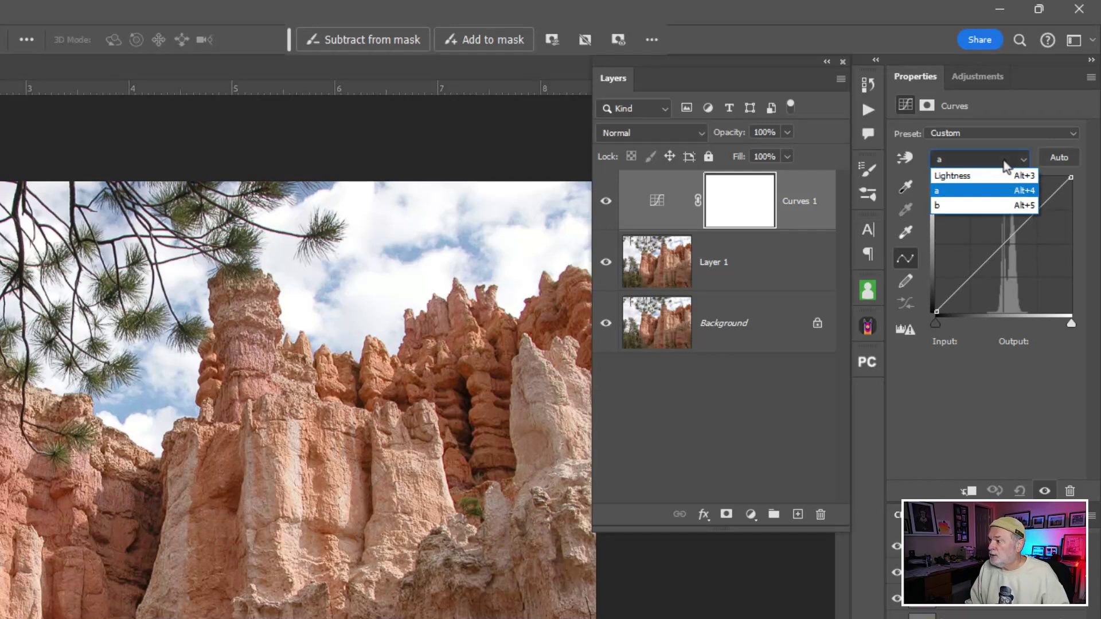
{"action": "left_click", "coordinate": [983, 204]}
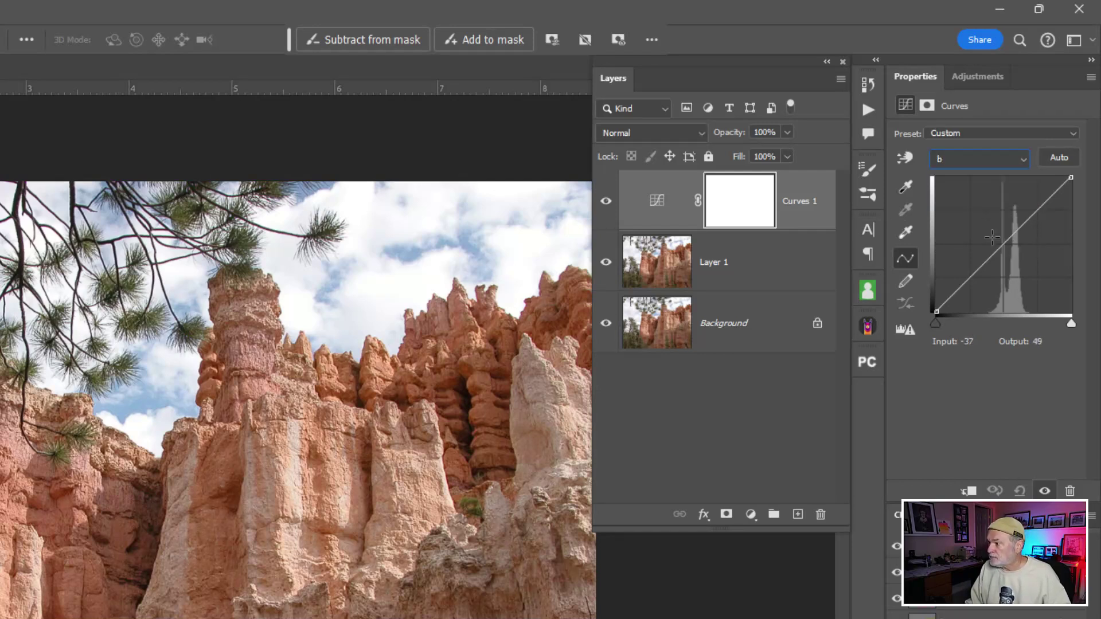
{"action": "mouse_move", "coordinate": [995, 254]}
{"action": "left_mouse_down"}
{"action": "mouse_move", "coordinate": [994, 237]}
{"action": "mouse_move", "coordinate": [1009, 249]}
{"action": "left_mouse_up"}
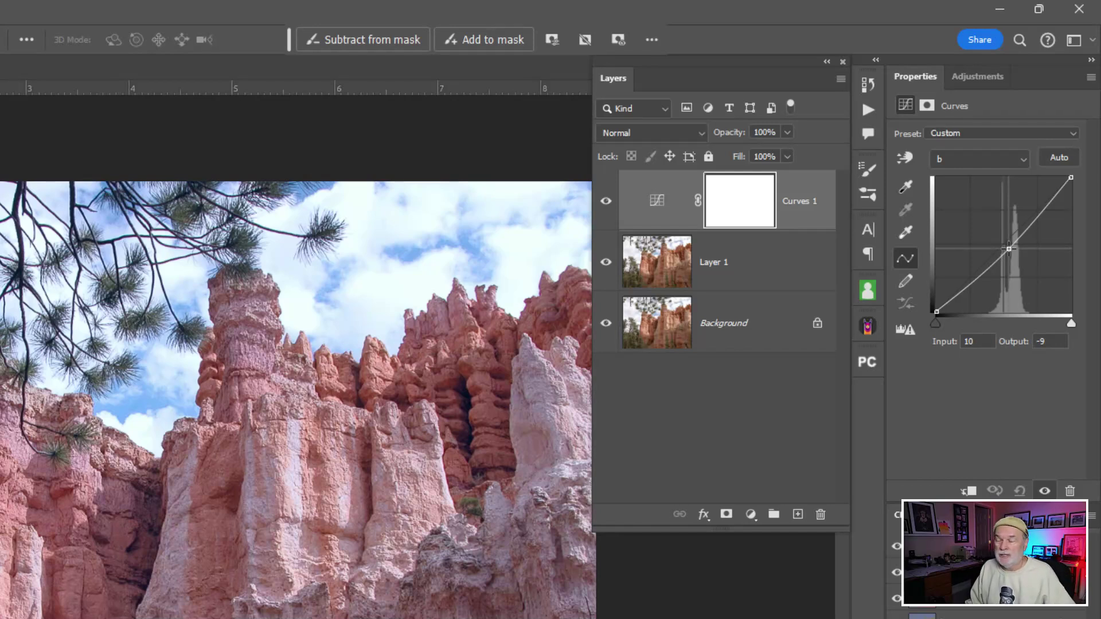
{"action": "left_click_drag", "start_coordinate": [1009, 248], "coordinate": [998, 243]}
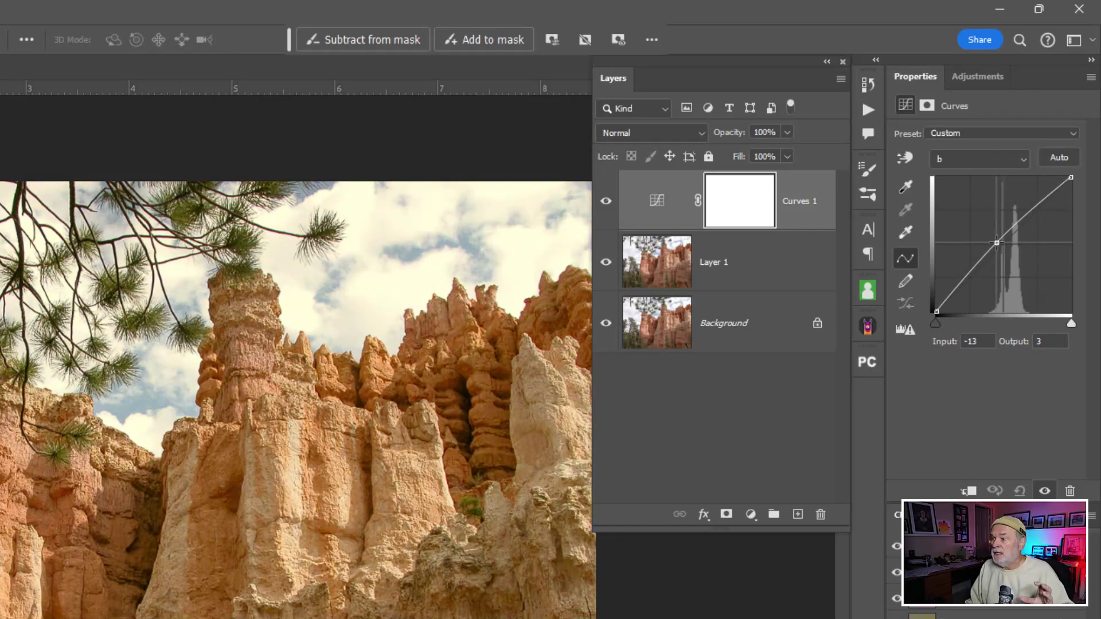
{"action": "left_click_drag", "start_coordinate": [997, 243], "coordinate": [998, 242]}
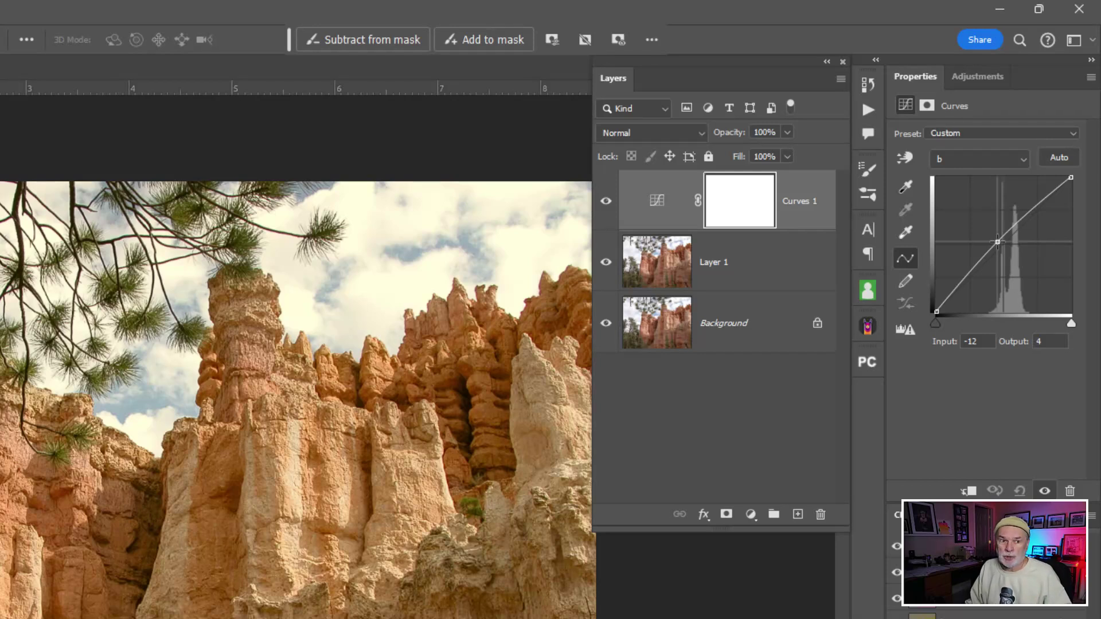
{"action": "left_click_drag", "start_coordinate": [998, 242], "coordinate": [969, 344]}
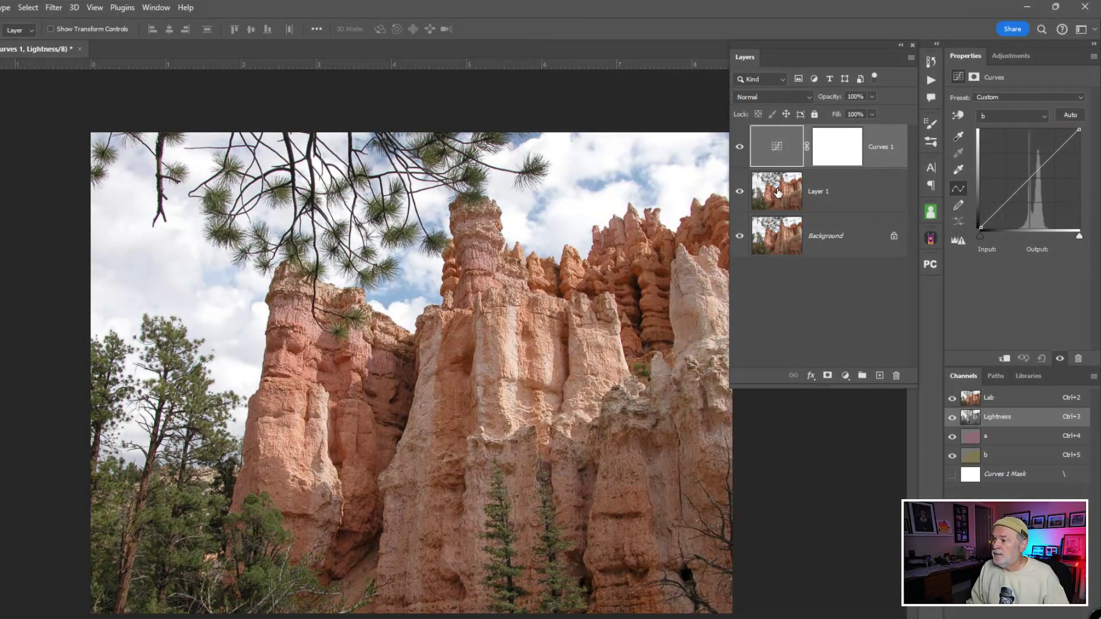
Delete the Curves 1 layer, leaving Layer 1 over Background.
{"action": "left_click", "coordinate": [778, 189]}
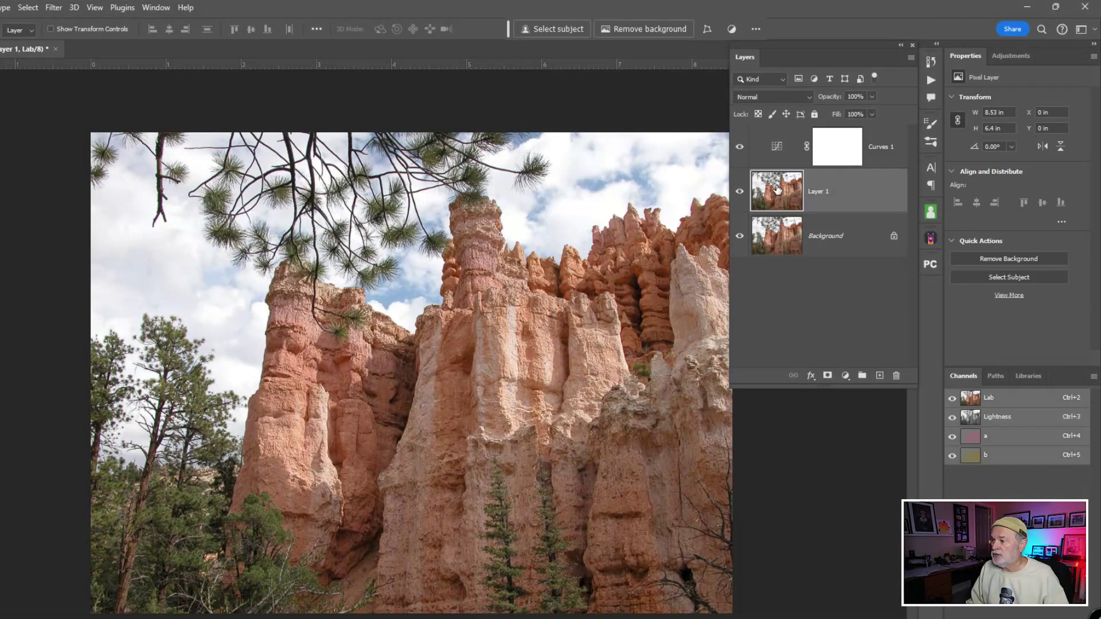
{"action": "left_click", "coordinate": [981, 419]}
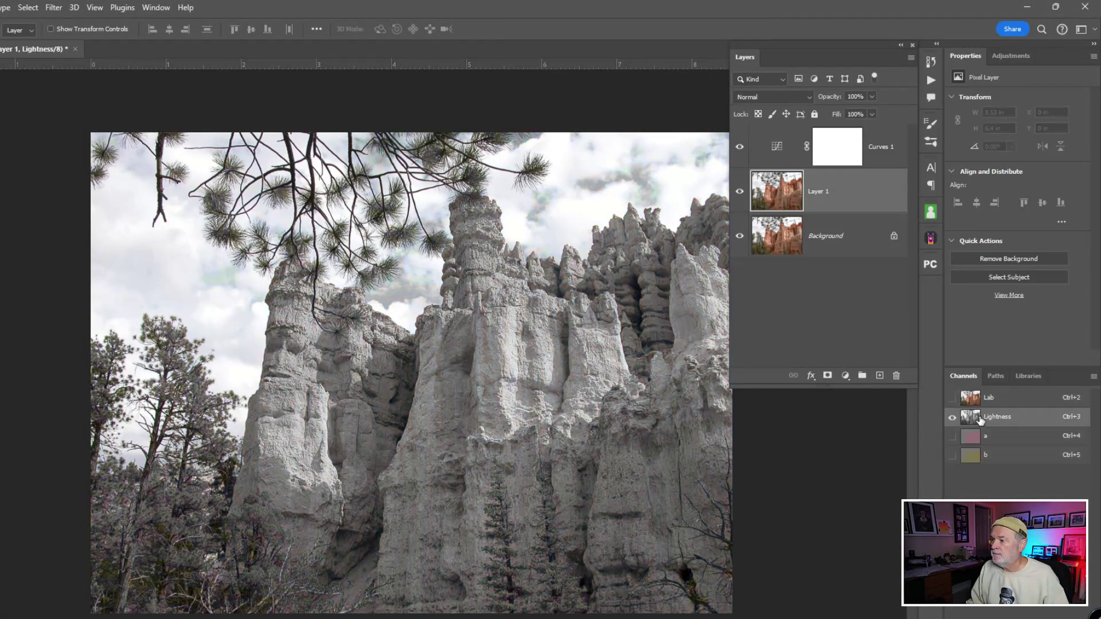
{"action": "left_click", "coordinate": [776, 148]}
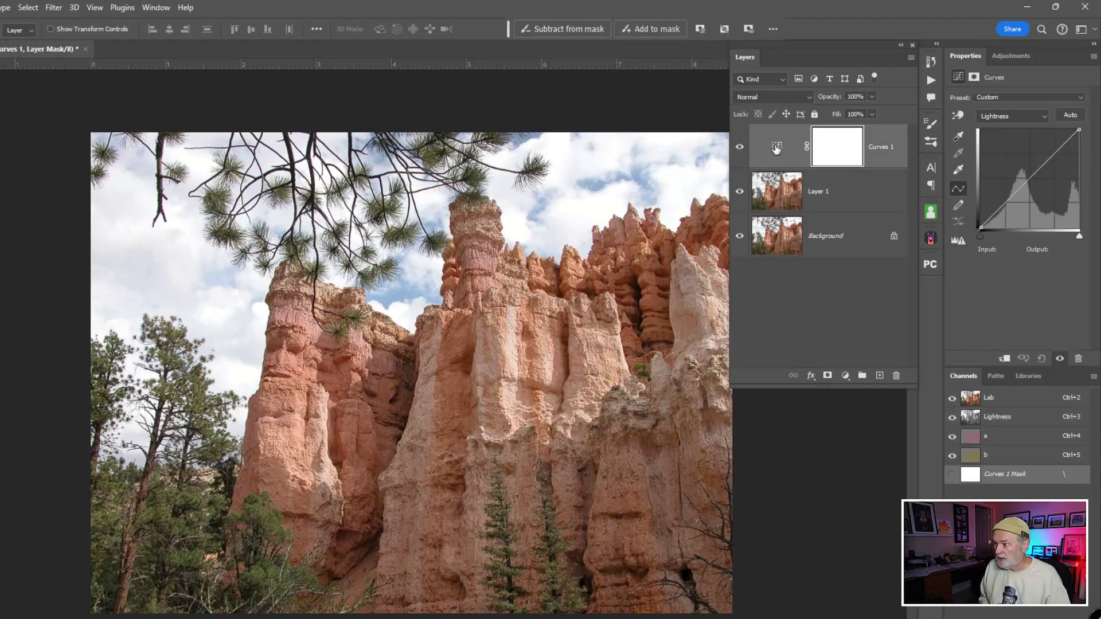
{"action": "key", "text": "Delete"}
{"action": "key", "text": "Delete"}
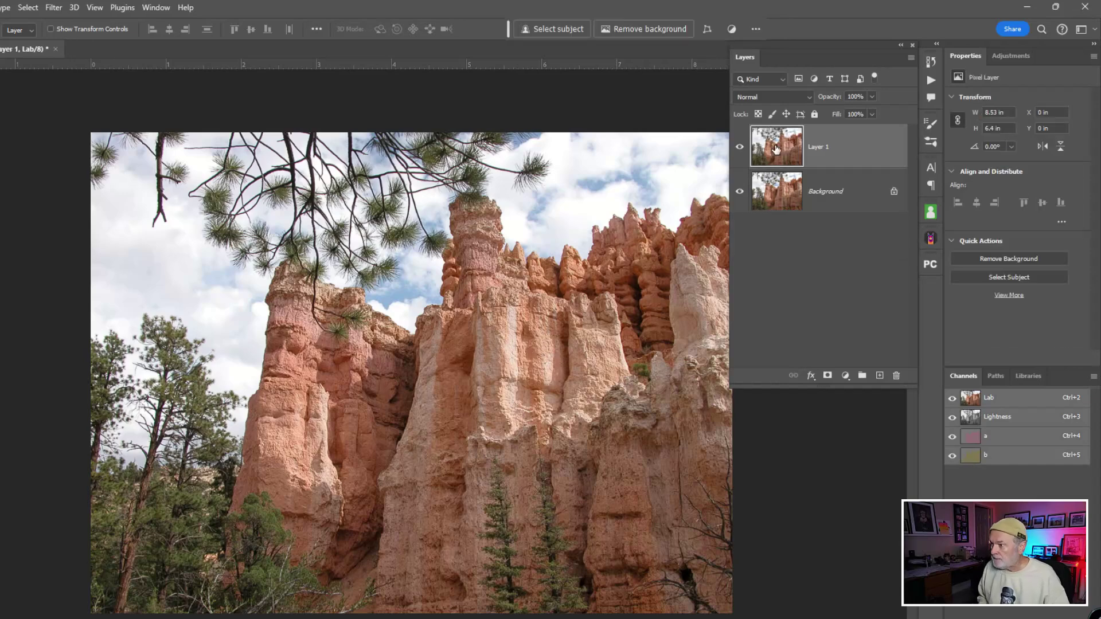
Check the Lightness, a and b channels, ending on Lightness shown alone.
{"action": "left_click", "coordinate": [979, 420]}
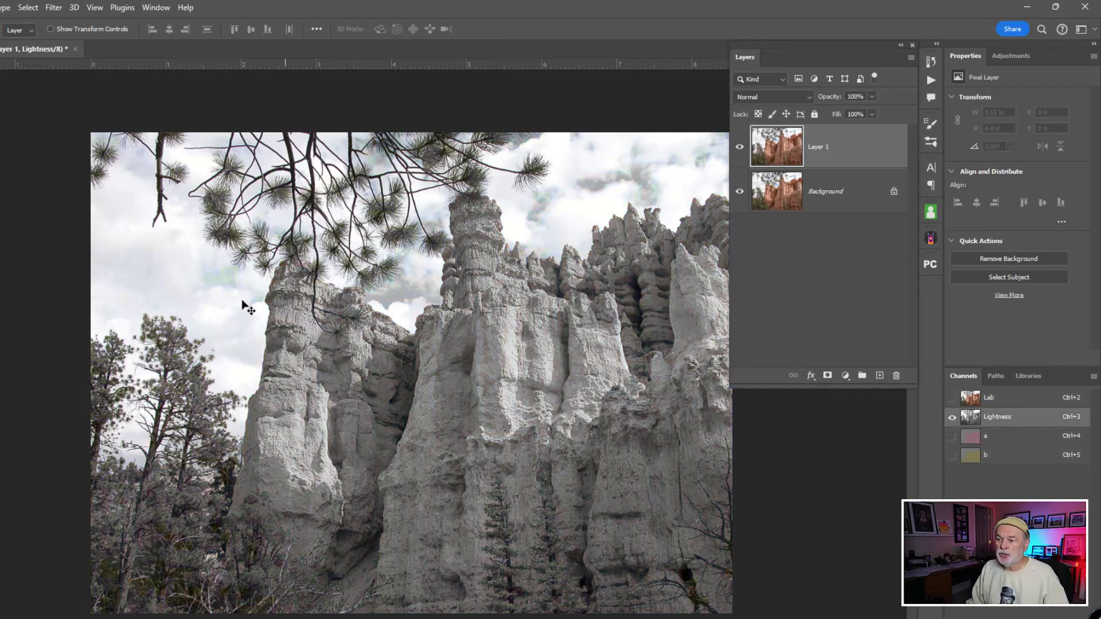
{"action": "left_click", "coordinate": [1008, 440]}
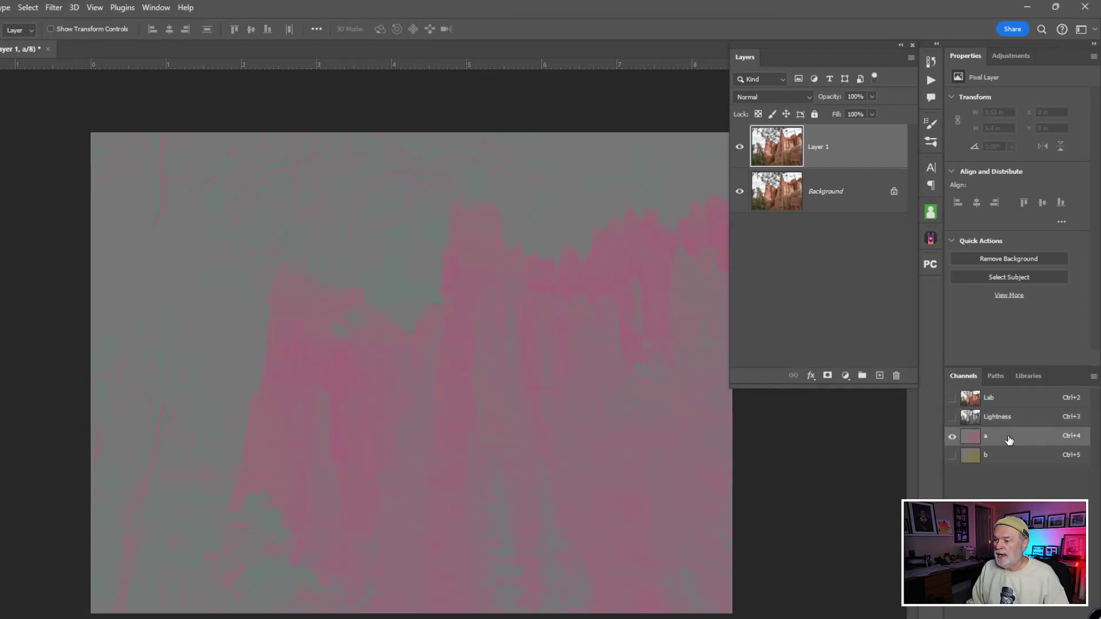
{"action": "left_click", "coordinate": [1005, 456]}
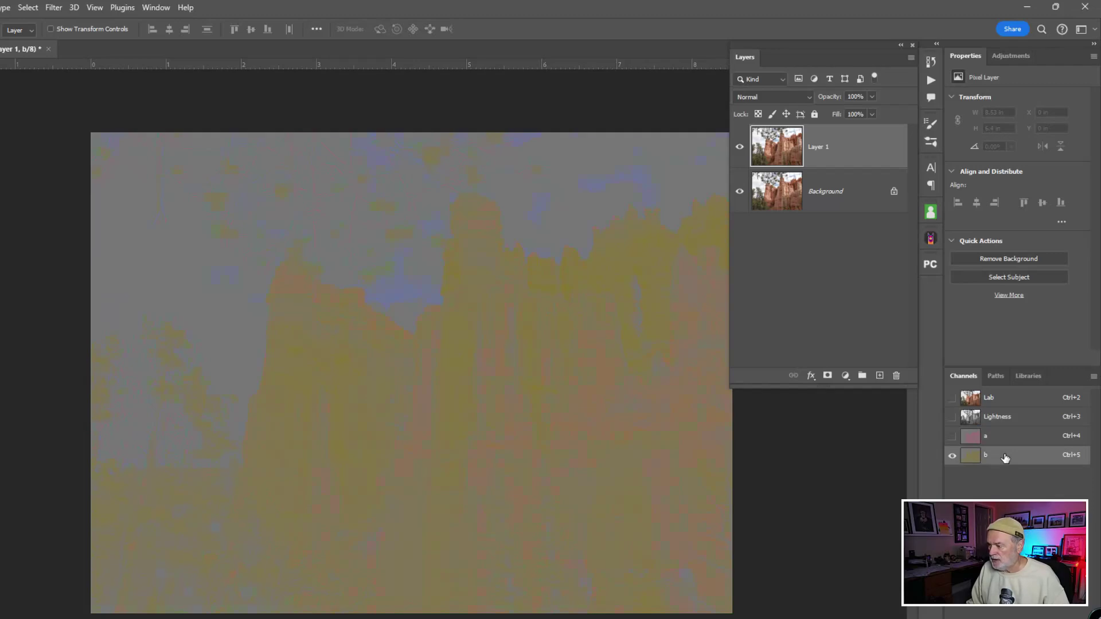
{"action": "left_click", "coordinate": [1005, 418]}
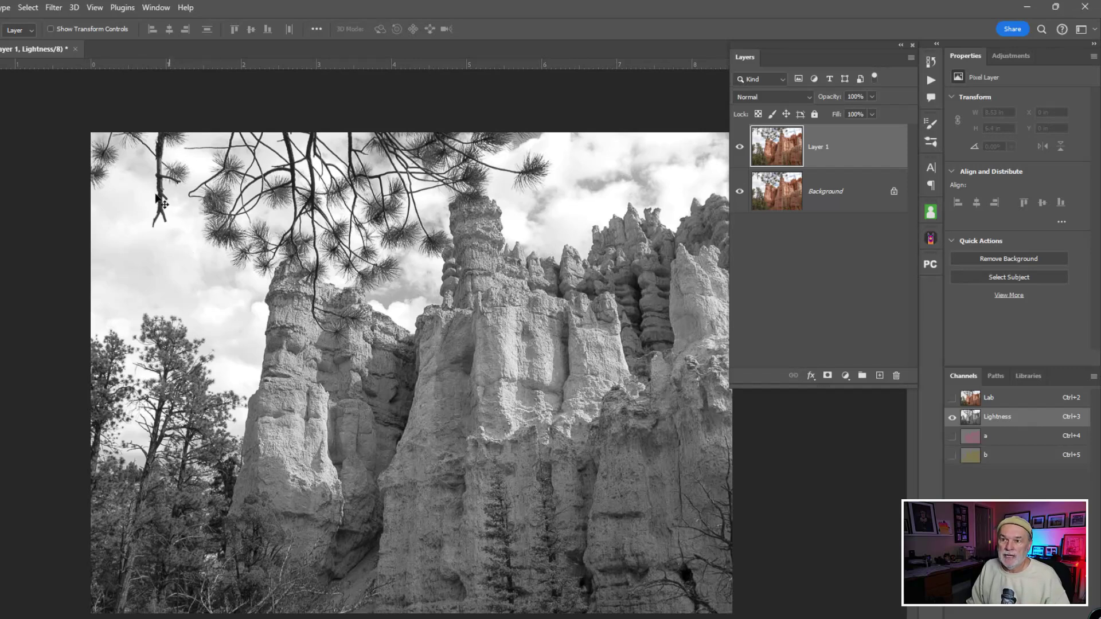
Try different Unsharp Mask Amount and Radius values on the Lightness channel, toggling the preview.
{"action": "left_click", "coordinate": [60, 9]}
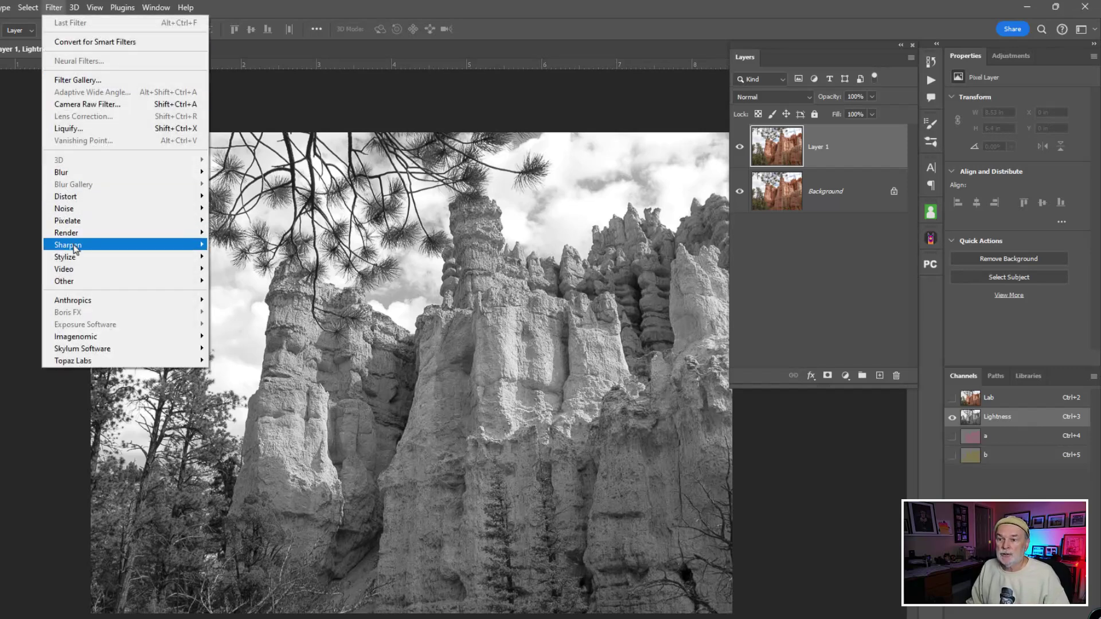
{"action": "mouse_move", "coordinate": [75, 246]}
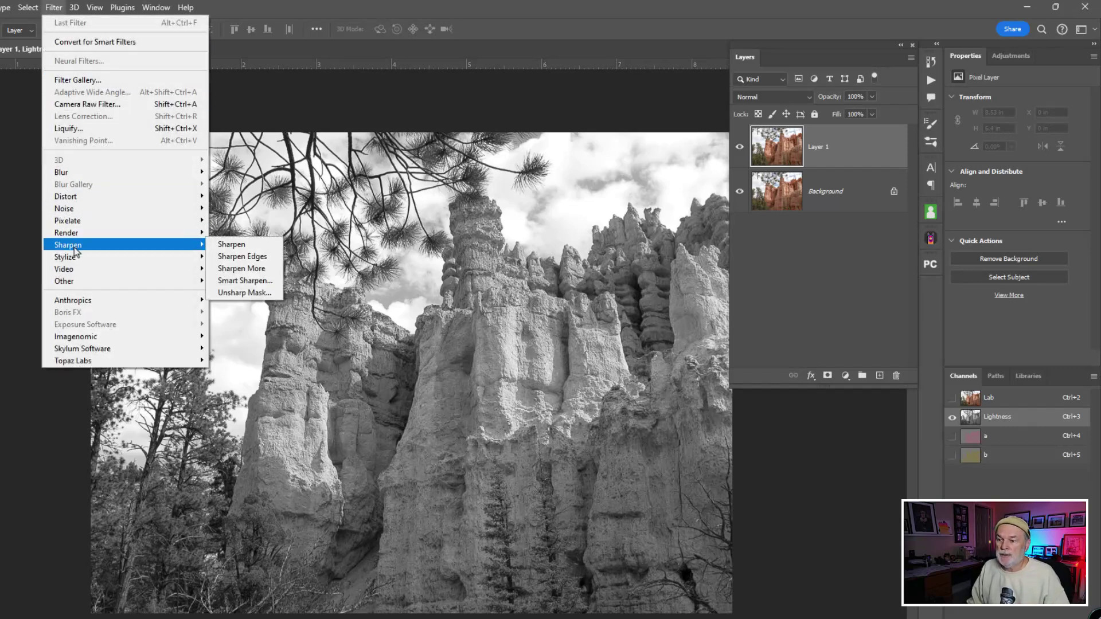
{"action": "left_click", "coordinate": [267, 293]}
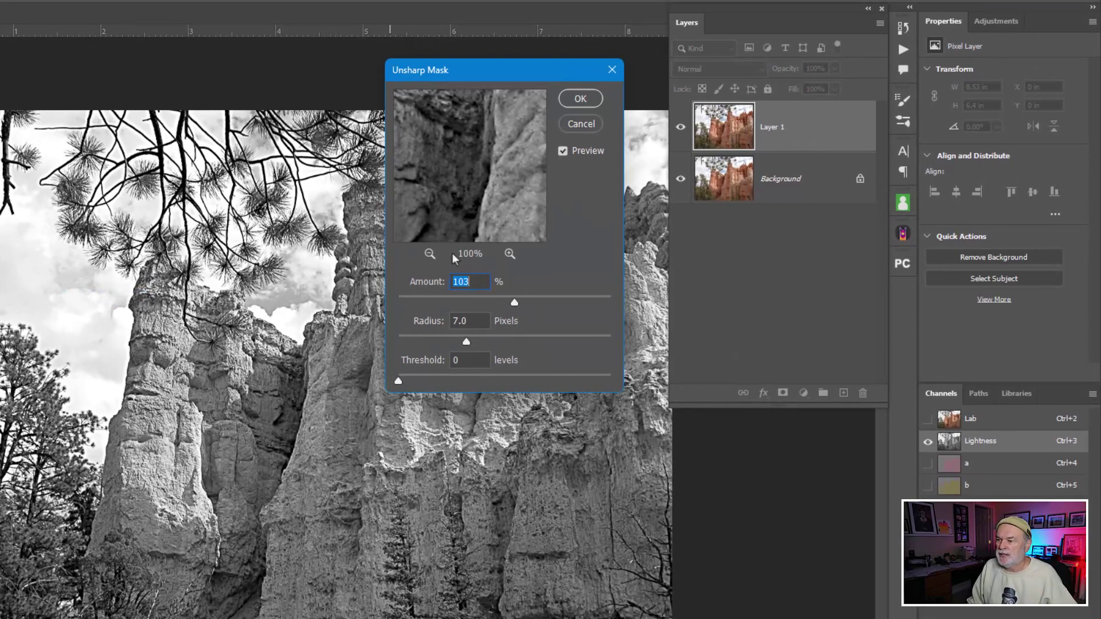
{"action": "mouse_move", "coordinate": [514, 303]}
{"action": "left_mouse_down"}
{"action": "mouse_move", "coordinate": [479, 304]}
{"action": "mouse_move", "coordinate": [496, 304]}
{"action": "left_mouse_up"}
{"action": "mouse_move", "coordinate": [467, 342]}
{"action": "left_mouse_down"}
{"action": "mouse_move", "coordinate": [452, 343]}
{"action": "mouse_move", "coordinate": [467, 342]}
{"action": "left_mouse_up"}
{"action": "left_click_drag", "start_coordinate": [495, 303], "coordinate": [538, 304]}
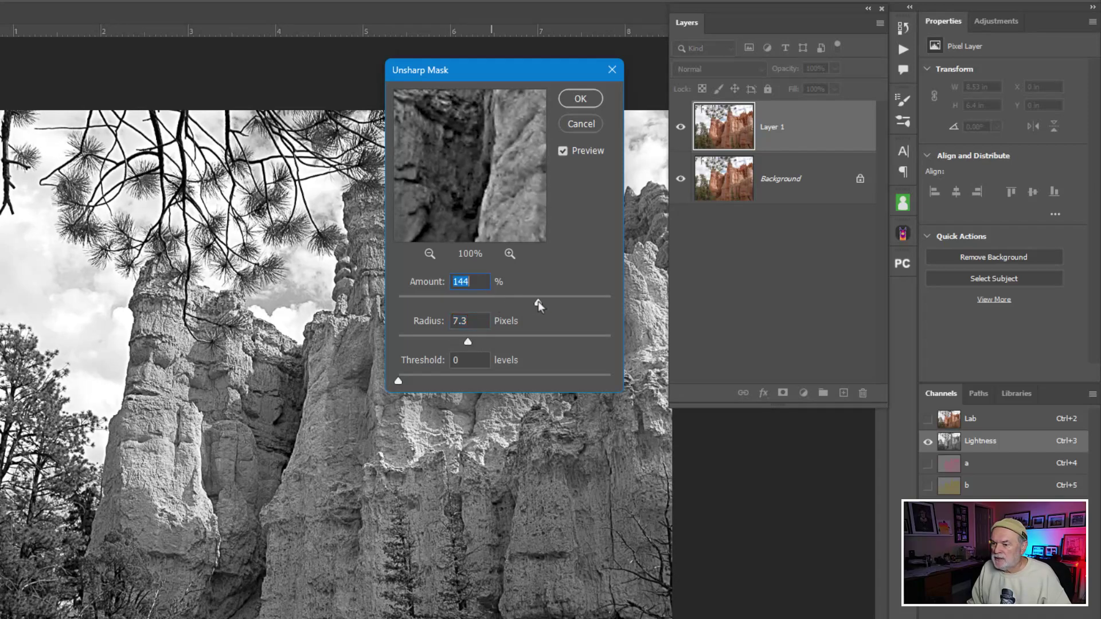
{"action": "left_click", "coordinate": [564, 152]}
{"action": "left_click", "coordinate": [564, 152]}
{"action": "left_click", "coordinate": [564, 152]}
{"action": "left_click", "coordinate": [564, 152]}
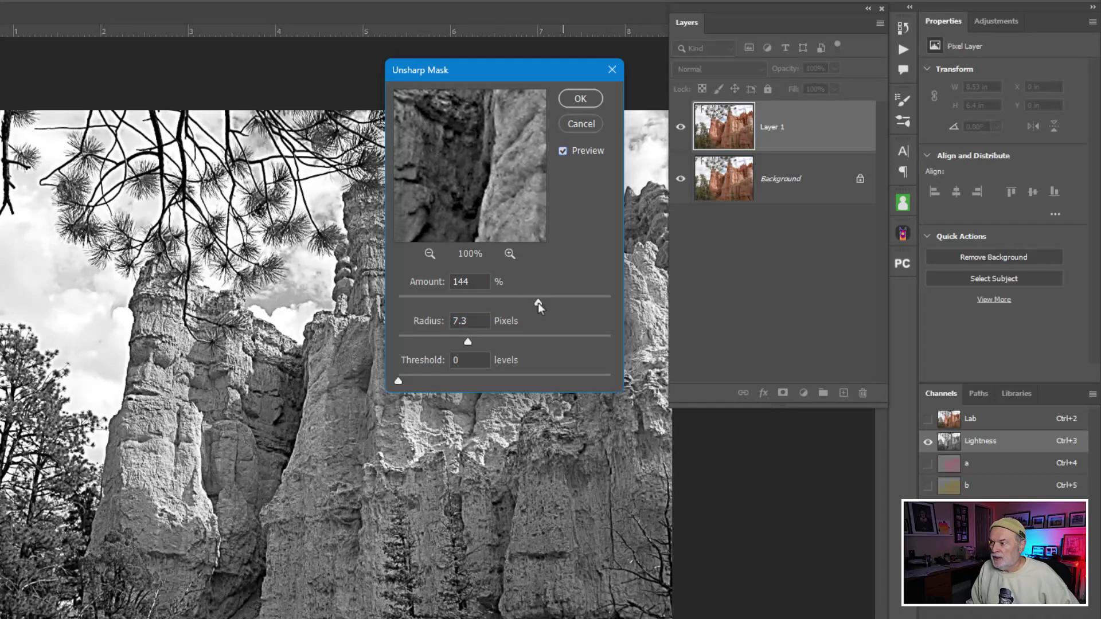
Settle on Amount 121, Radius 7.3, Threshold 0 and apply the sharpening.
{"action": "left_click_drag", "start_coordinate": [538, 304], "coordinate": [525, 304]}
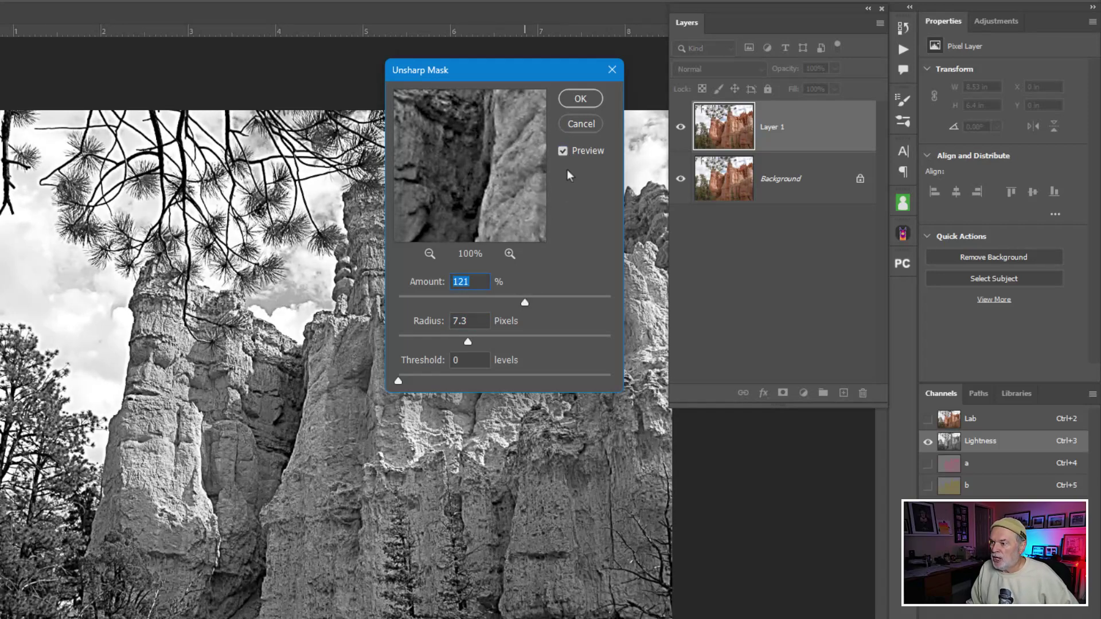
{"action": "left_click", "coordinate": [564, 152]}
{"action": "left_click", "coordinate": [563, 152]}
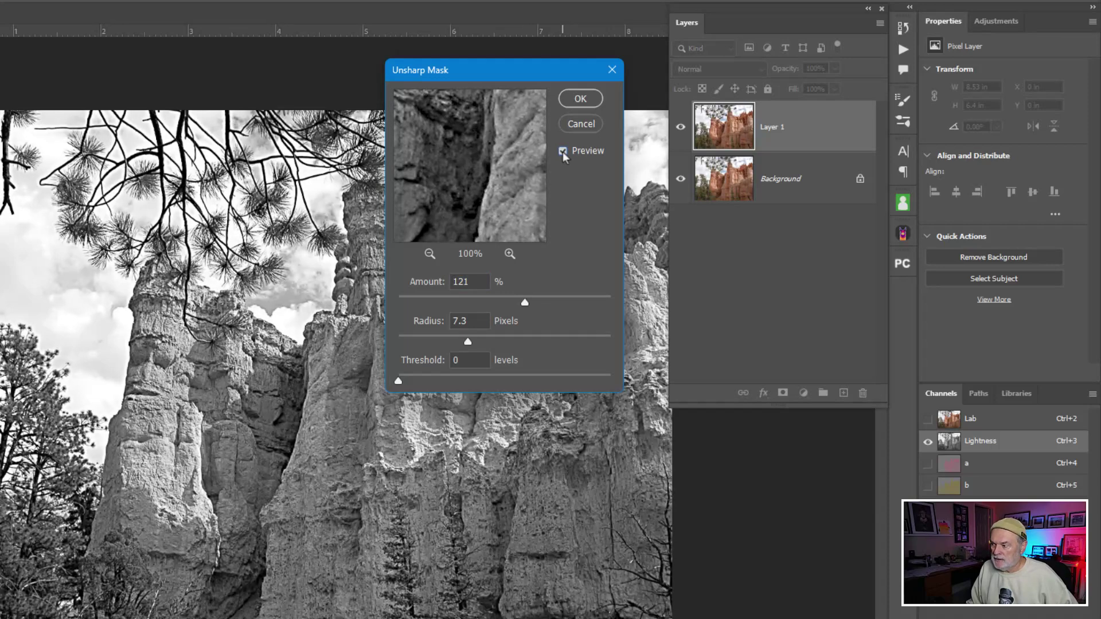
{"action": "left_click", "coordinate": [563, 152]}
{"action": "left_click", "coordinate": [563, 152]}
{"action": "left_click", "coordinate": [563, 152]}
{"action": "left_click", "coordinate": [564, 152]}
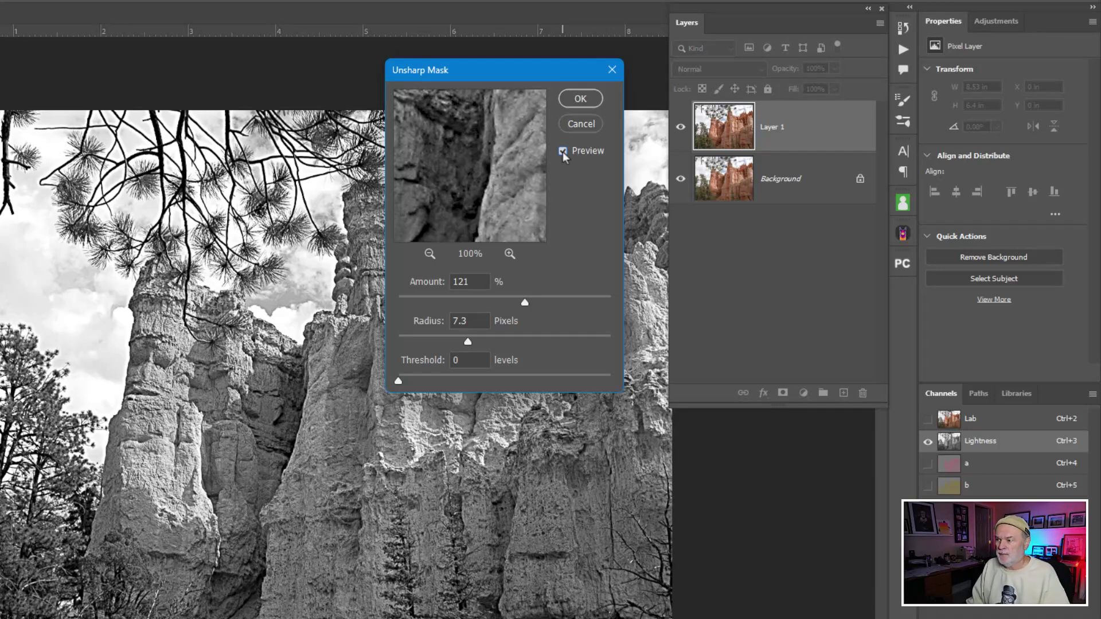
{"action": "left_click", "coordinate": [581, 101]}
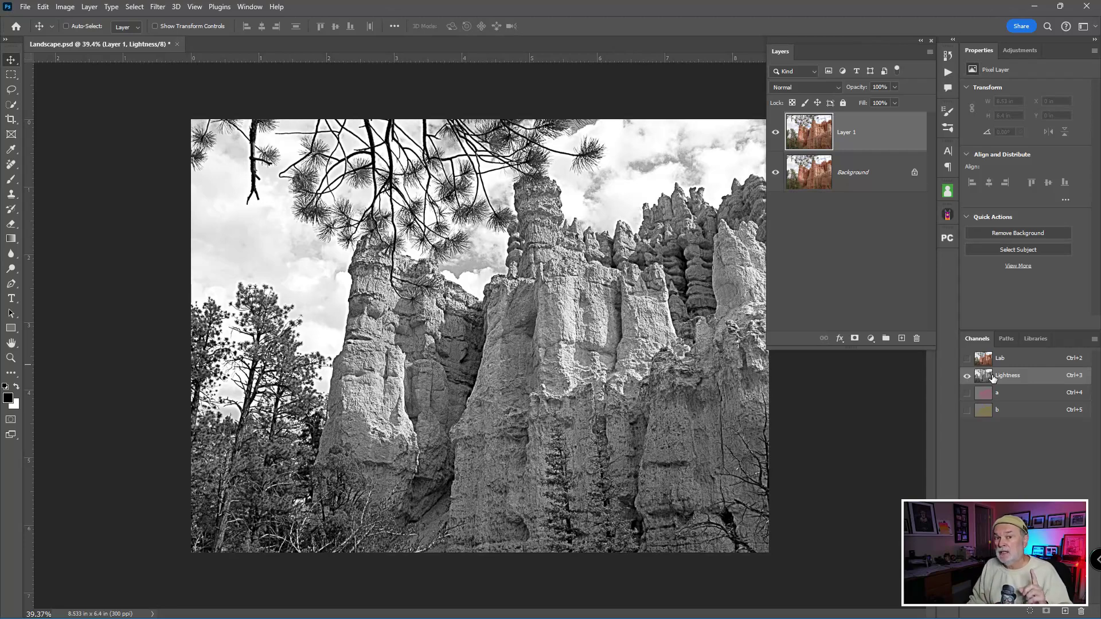
Apply a 3.0-pixel Gaussian Blur to the a channel, then reselect the Lightness channel.
{"action": "left_click", "coordinate": [1015, 394]}
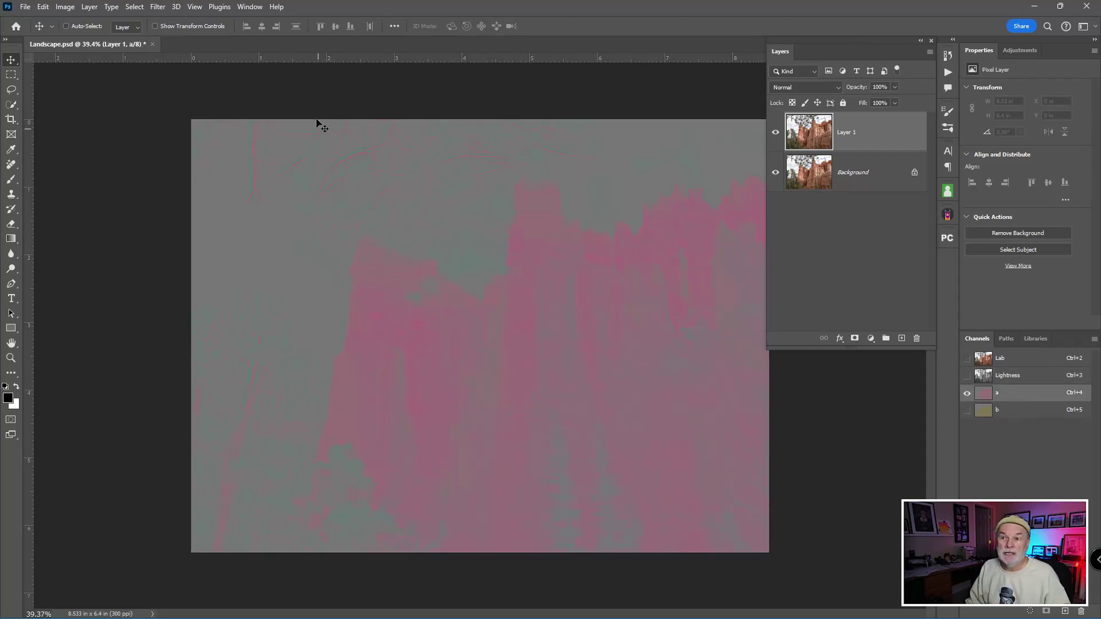
{"action": "left_click", "coordinate": [157, 7]}
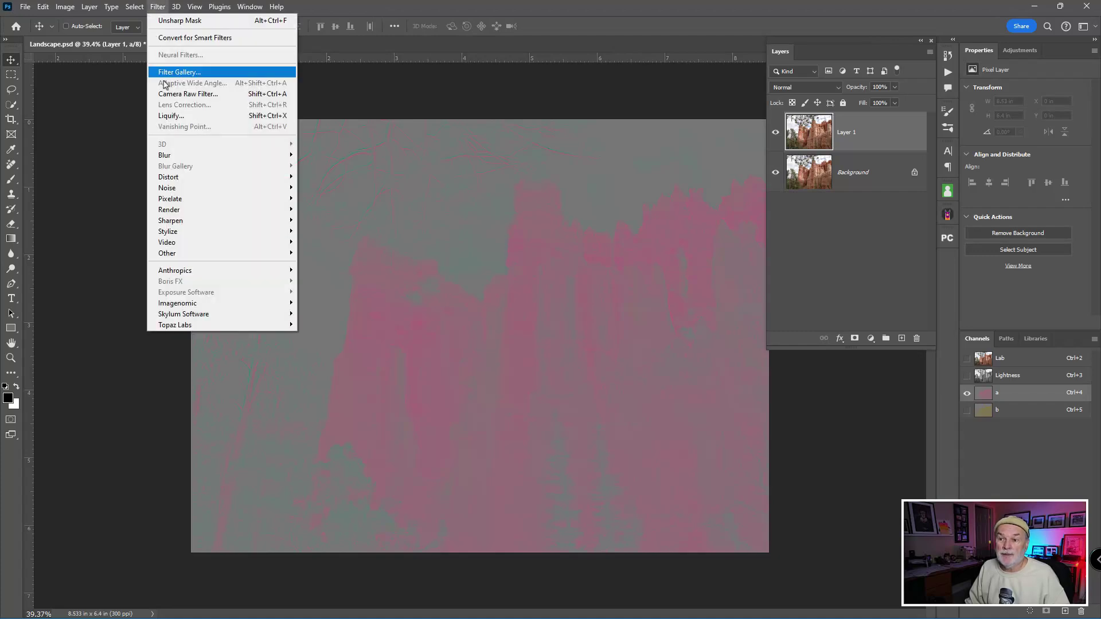
{"action": "mouse_move", "coordinate": [169, 156]}
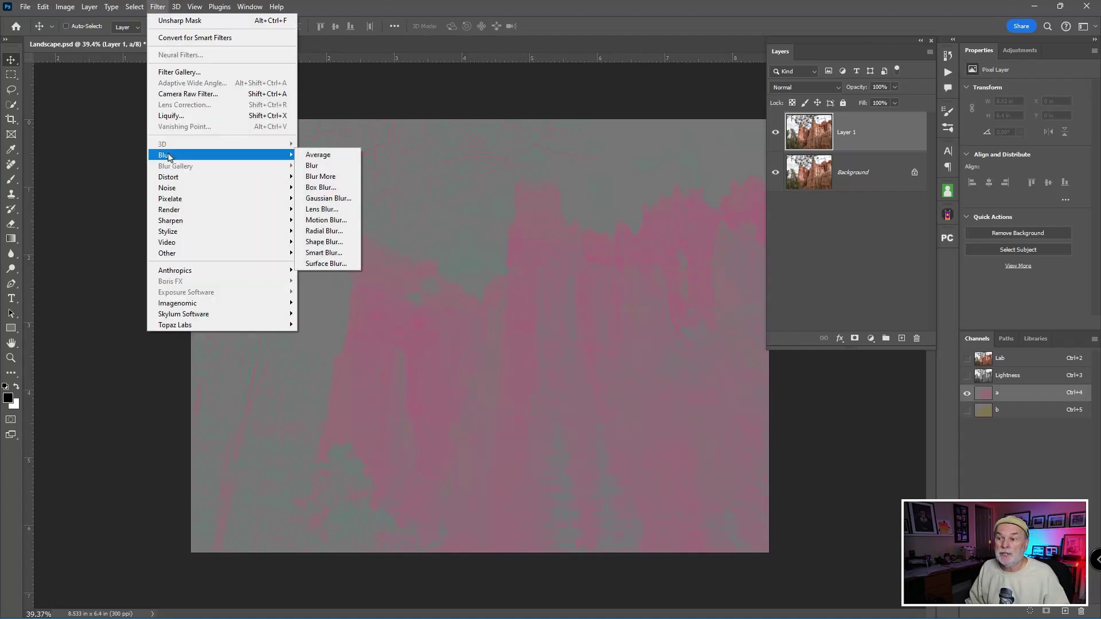
{"action": "left_click", "coordinate": [339, 199]}
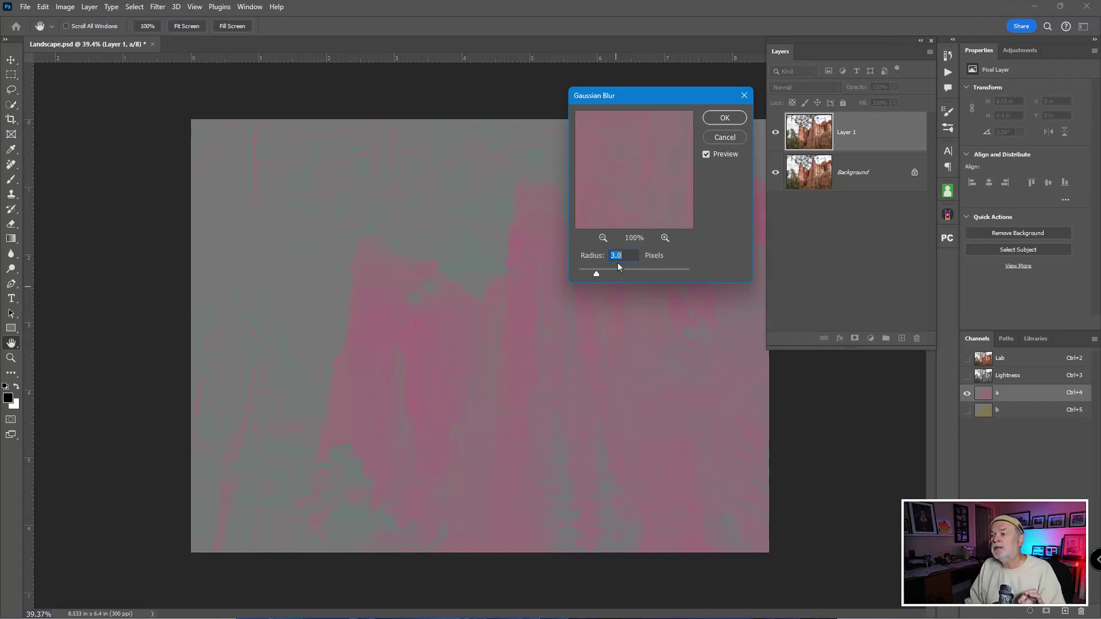
{"action": "left_click", "coordinate": [724, 119]}
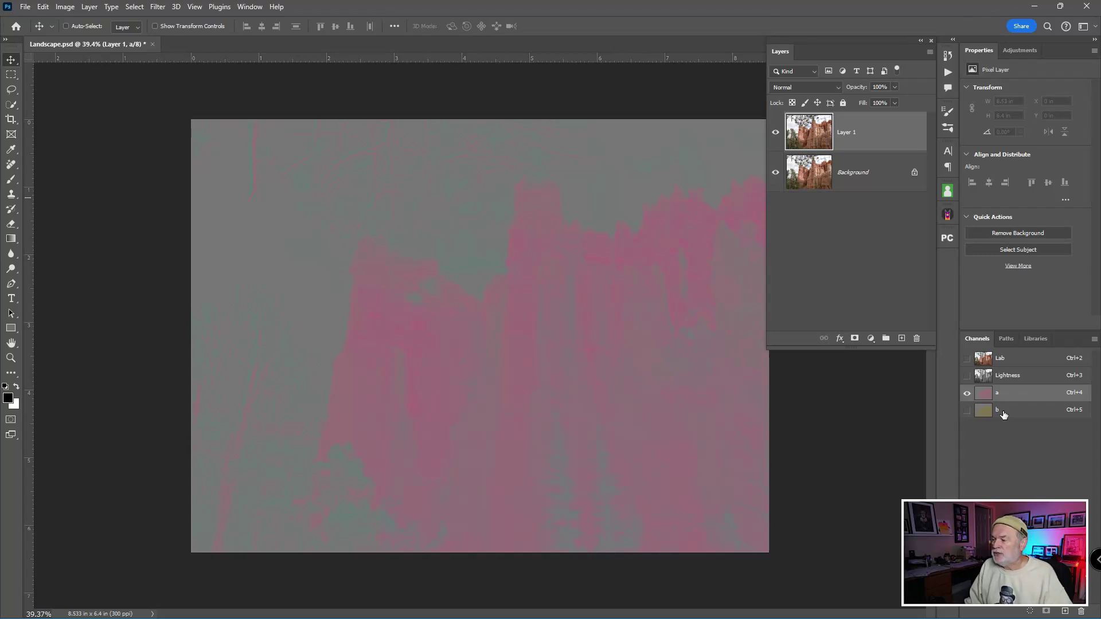
{"action": "left_click", "coordinate": [988, 376]}
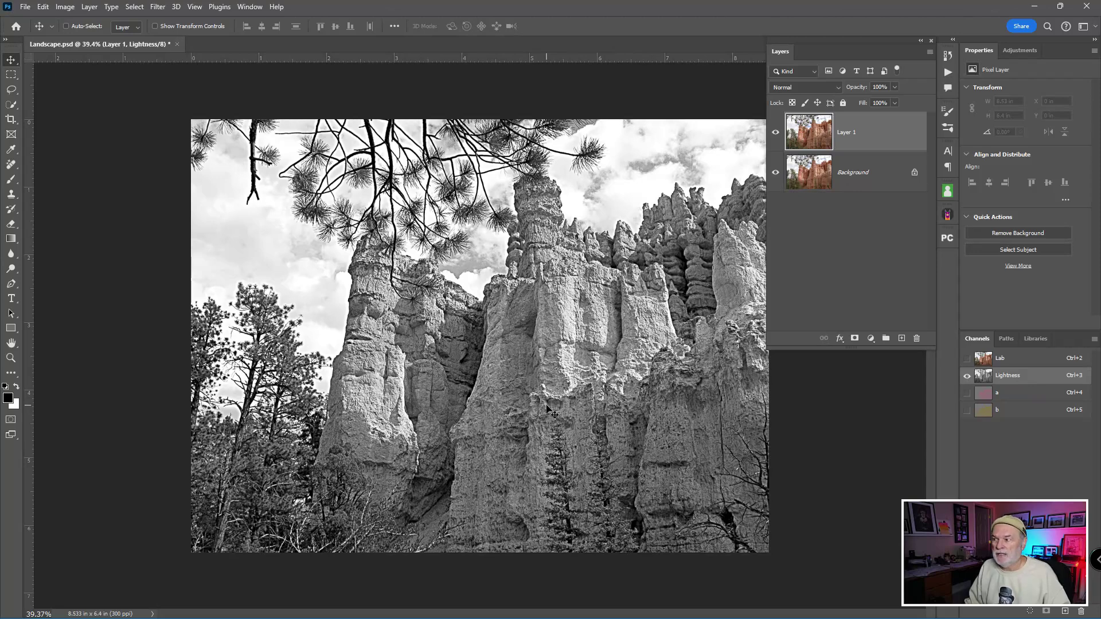
Show the Lab composite and toggle Layer 1's visibility to compare it with Background.
{"action": "left_click", "coordinate": [983, 358]}
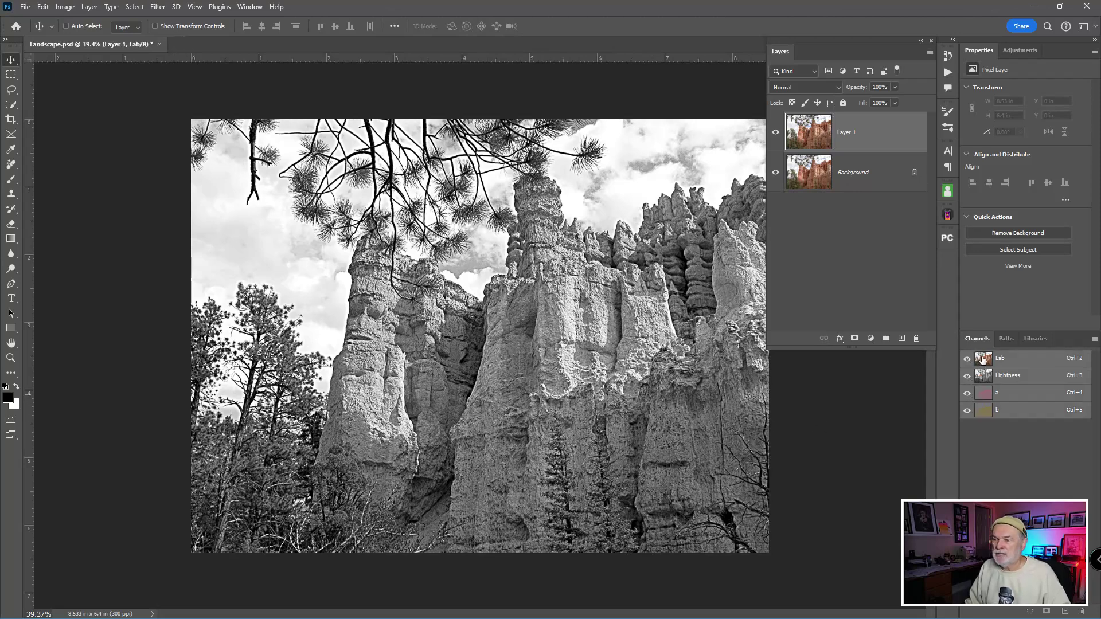
{"action": "left_click", "coordinate": [776, 132]}
{"action": "left_click", "coordinate": [776, 133]}
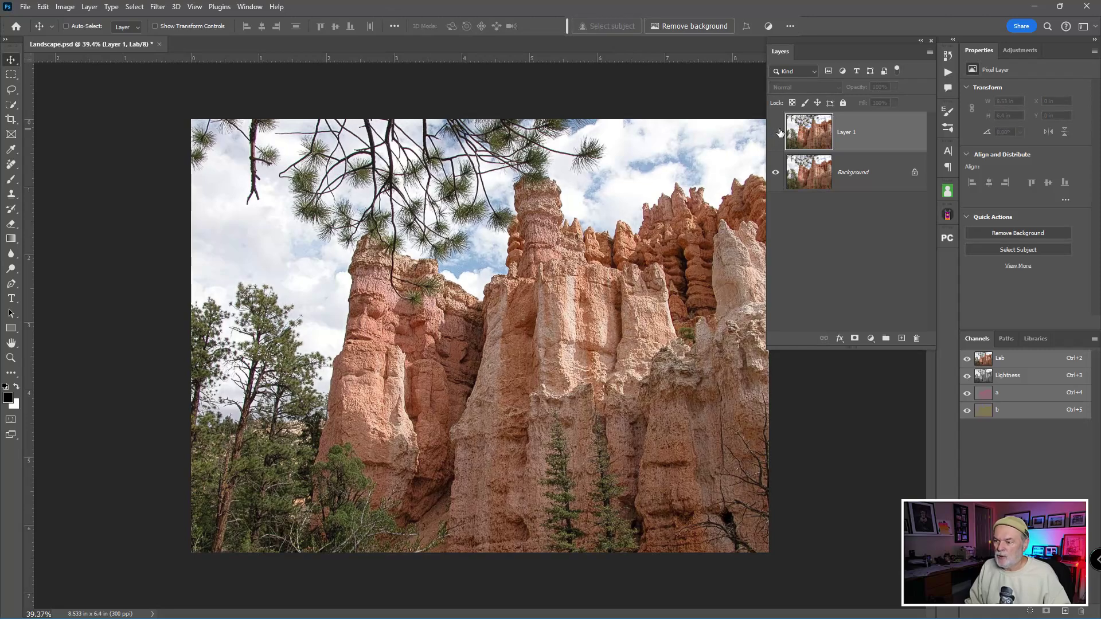
{"action": "left_click", "coordinate": [777, 132]}
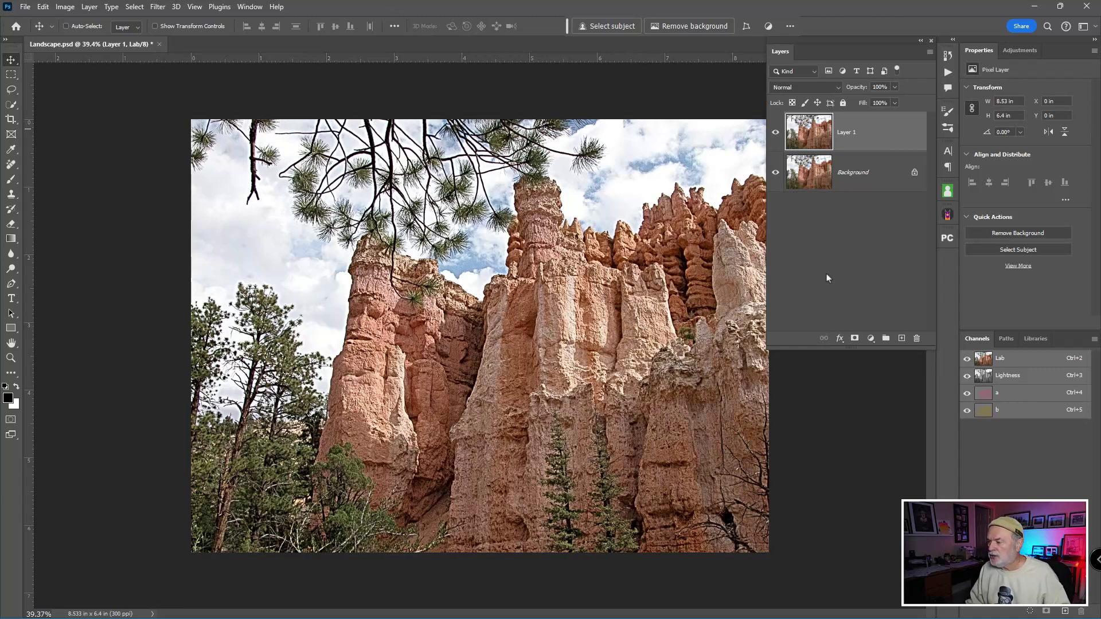
Add a Curves adjustment layer over Layer 1, keeping Lightness as the curve channel.
{"action": "left_click", "coordinate": [984, 375]}
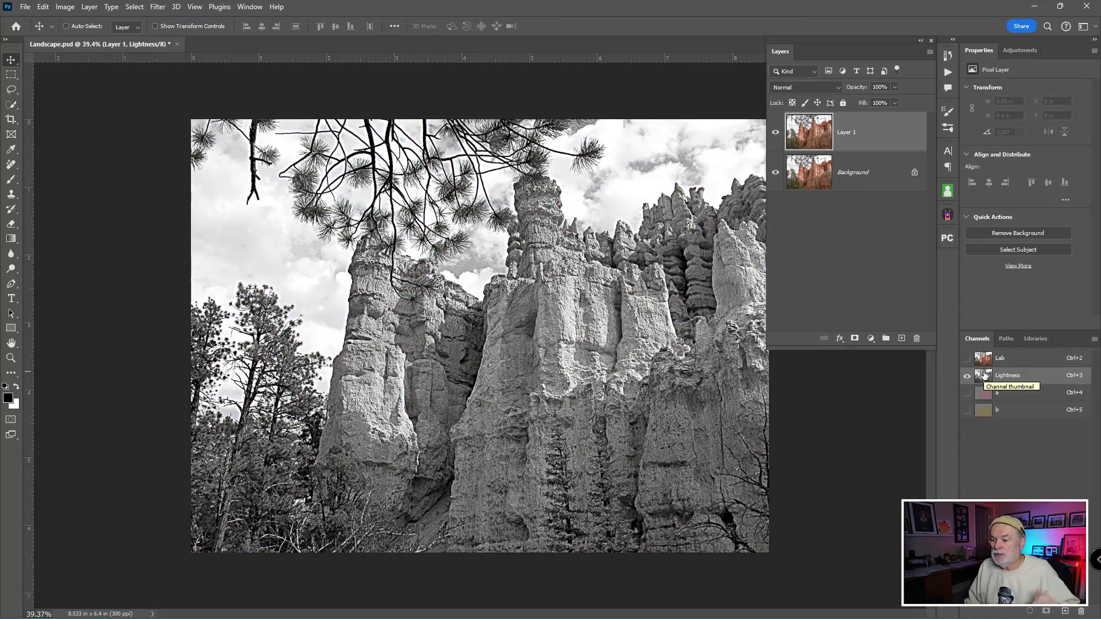
{"action": "left_click", "coordinate": [870, 338]}
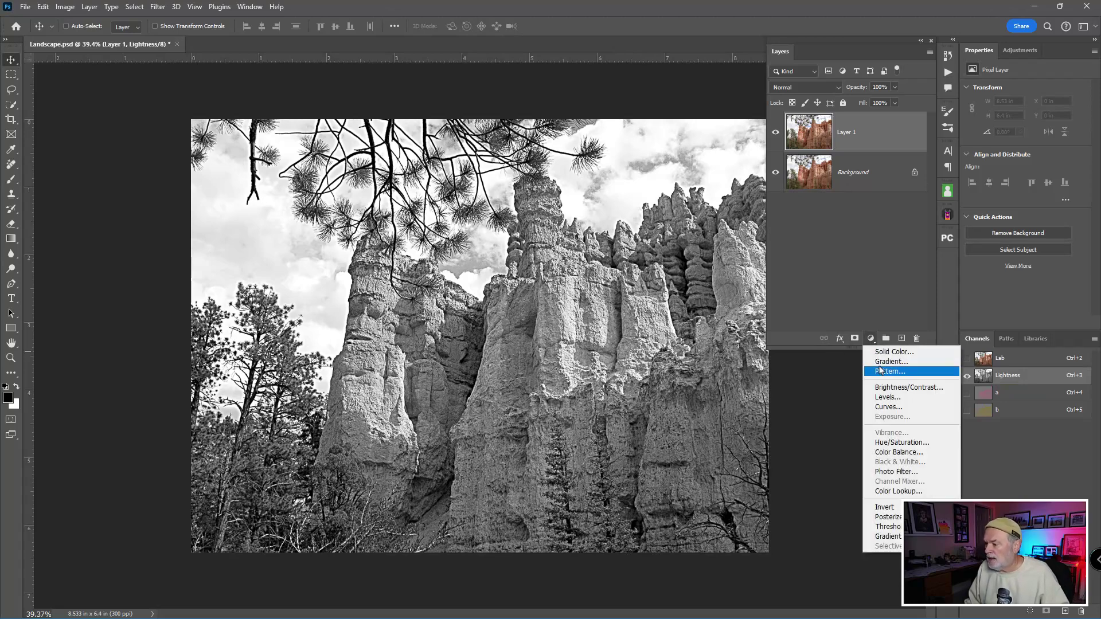
{"action": "left_click", "coordinate": [886, 407]}
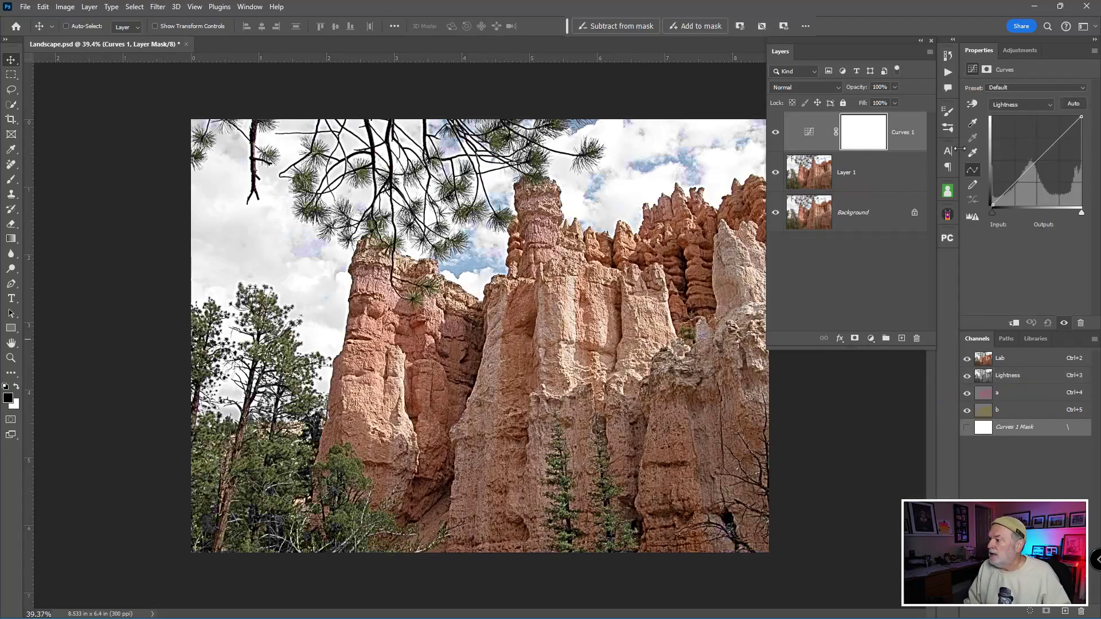
{"action": "left_click", "coordinate": [1016, 109]}
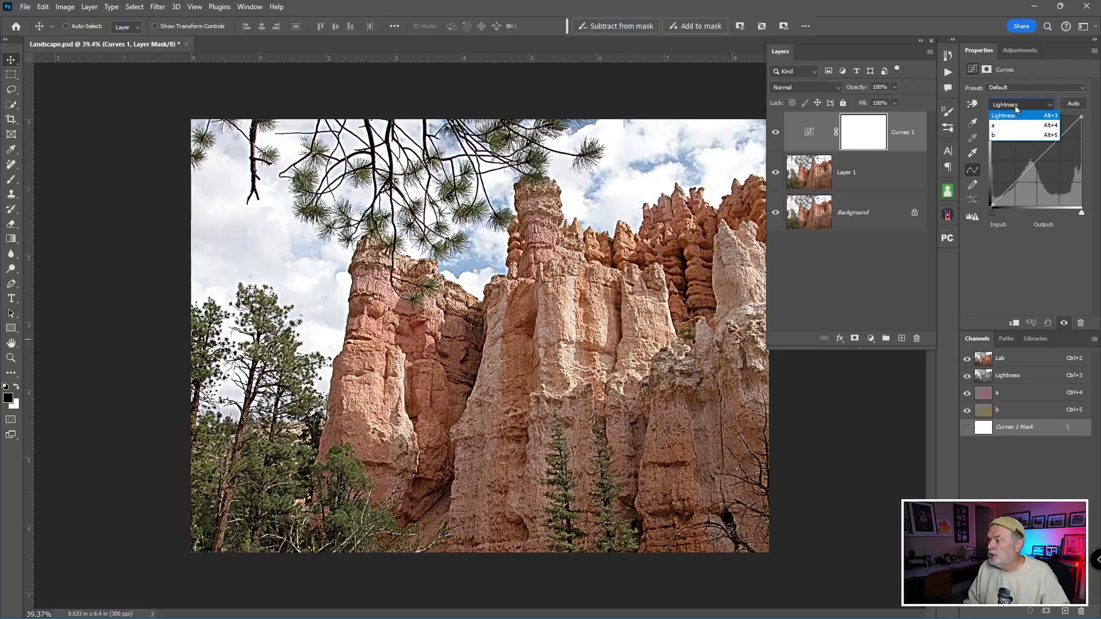
{"action": "left_click", "coordinate": [1016, 107]}
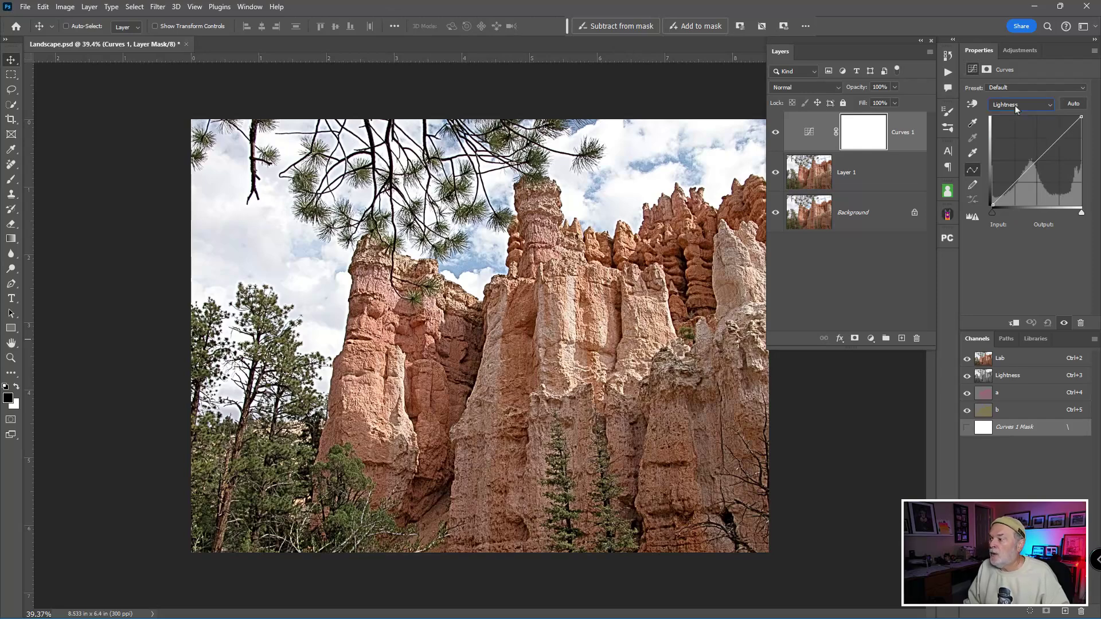
Shape an S-curve with a midtone anchor, lowered shadows and raised highlights (66→77), comparing on and off.
{"action": "left_click", "coordinate": [1035, 160]}
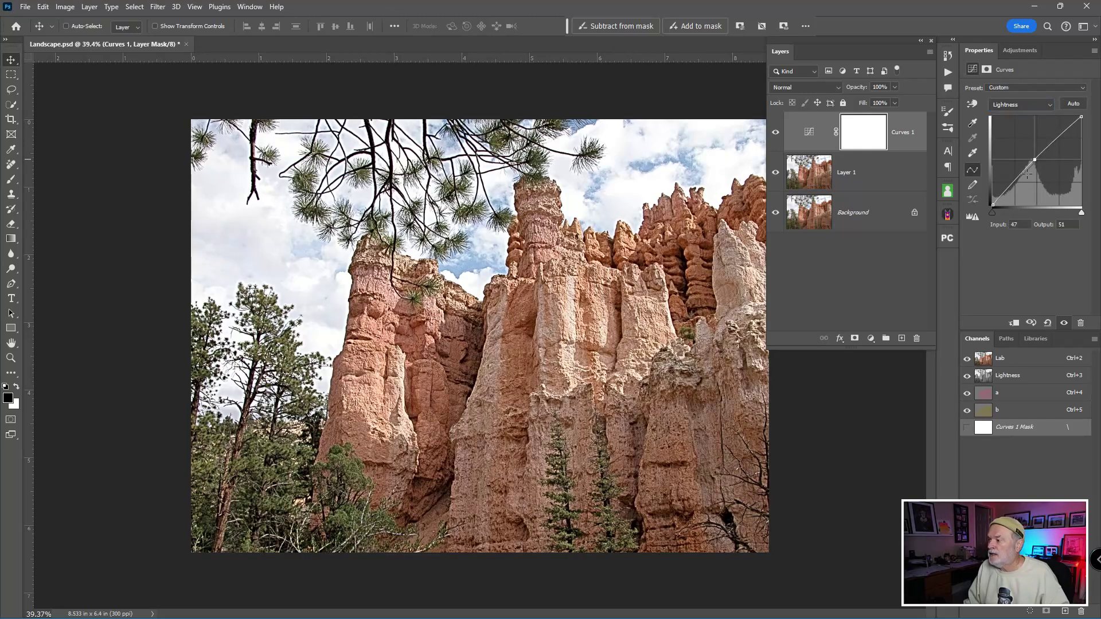
{"action": "left_click_drag", "start_coordinate": [1022, 176], "coordinate": [1021, 179]}
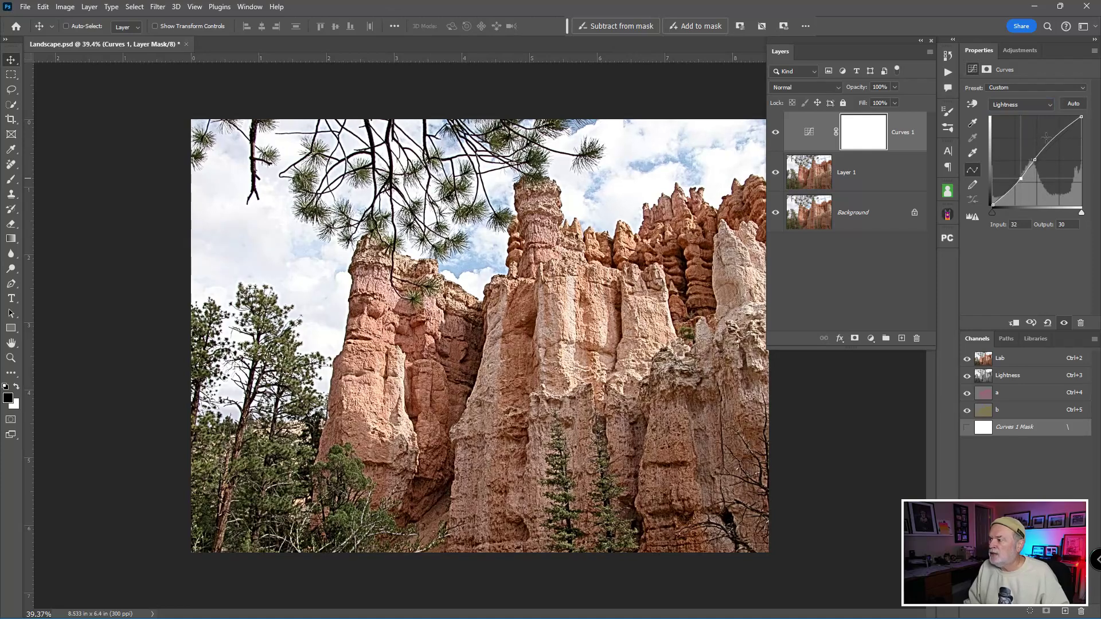
{"action": "left_click_drag", "start_coordinate": [1049, 144], "coordinate": [1051, 137]}
{"action": "left_click", "coordinate": [777, 133]}
{"action": "left_click", "coordinate": [777, 132]}
{"action": "left_click", "coordinate": [777, 133]}
{"action": "left_click", "coordinate": [777, 132]}
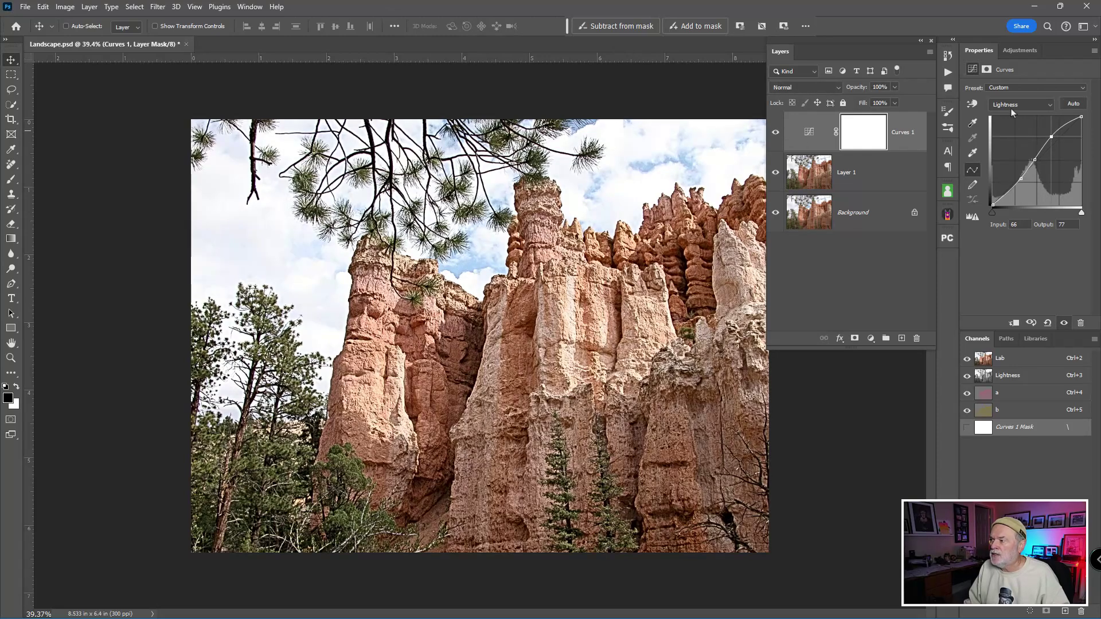